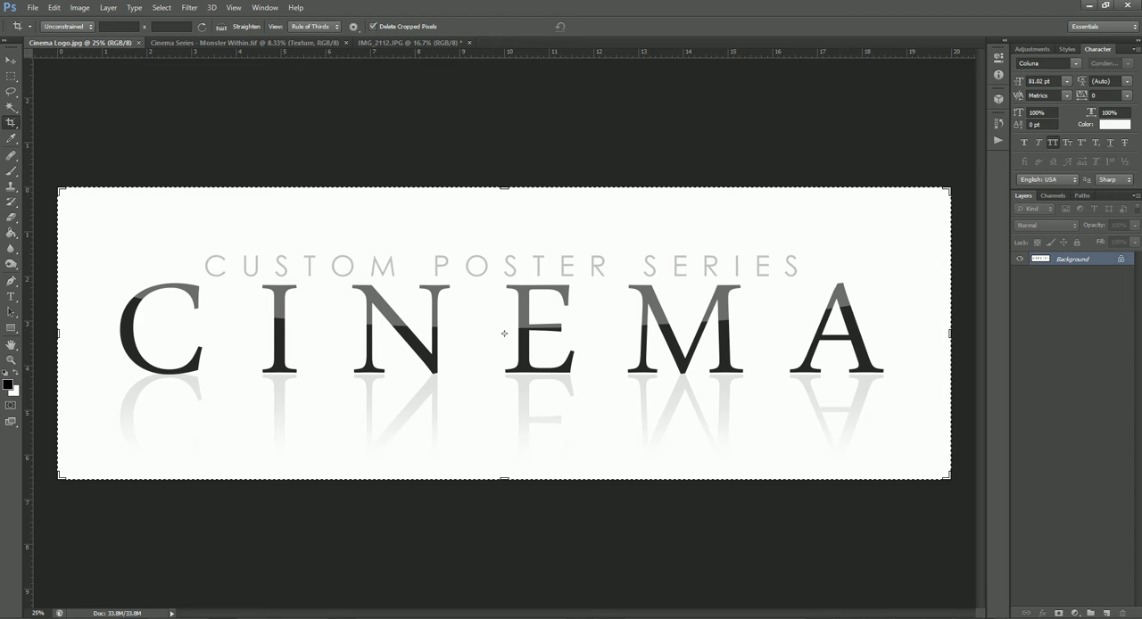
In the IMG_2112.JPG player photo, run EZ Green Screen 5 - Dual Mask with a loose lasso selection around the hair
left_click(286, 45)
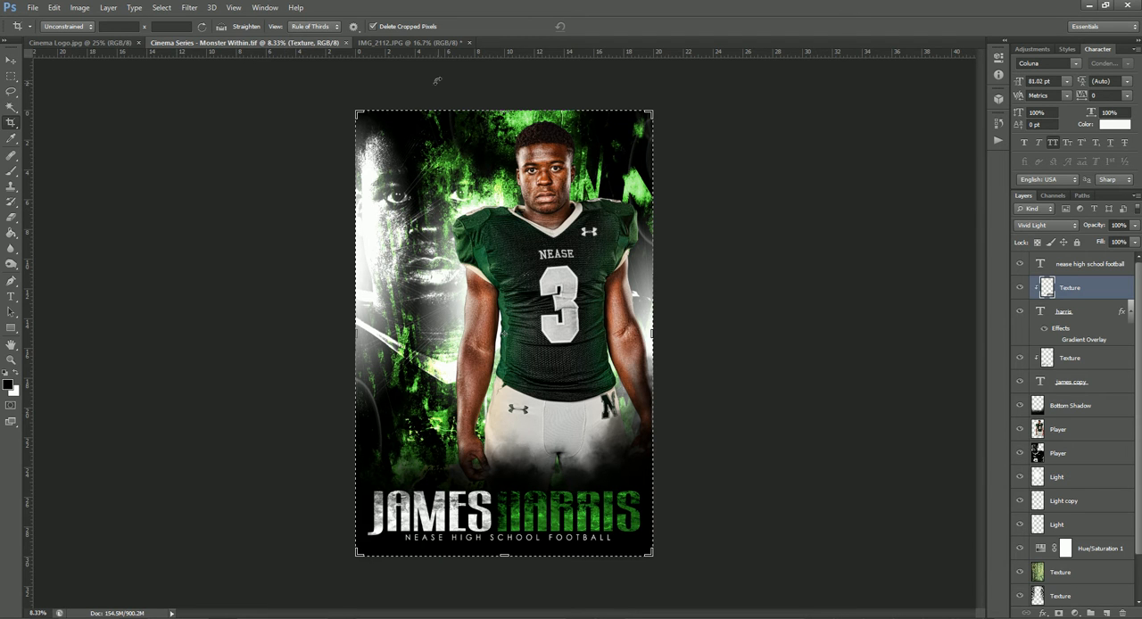
left_click(425, 43)
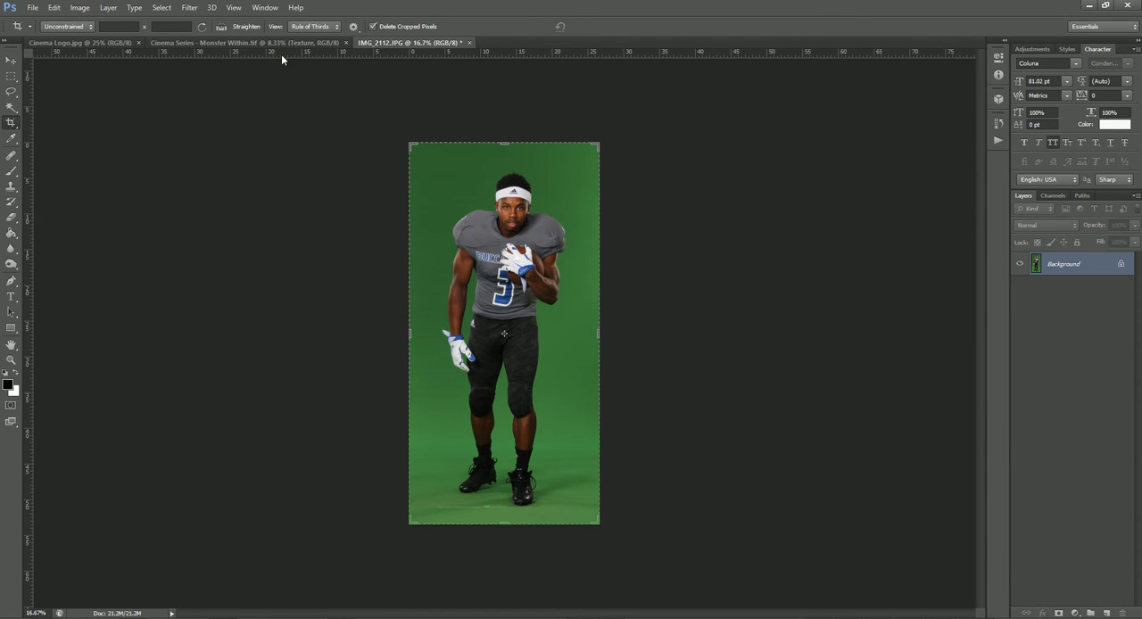
left_click(12, 64)
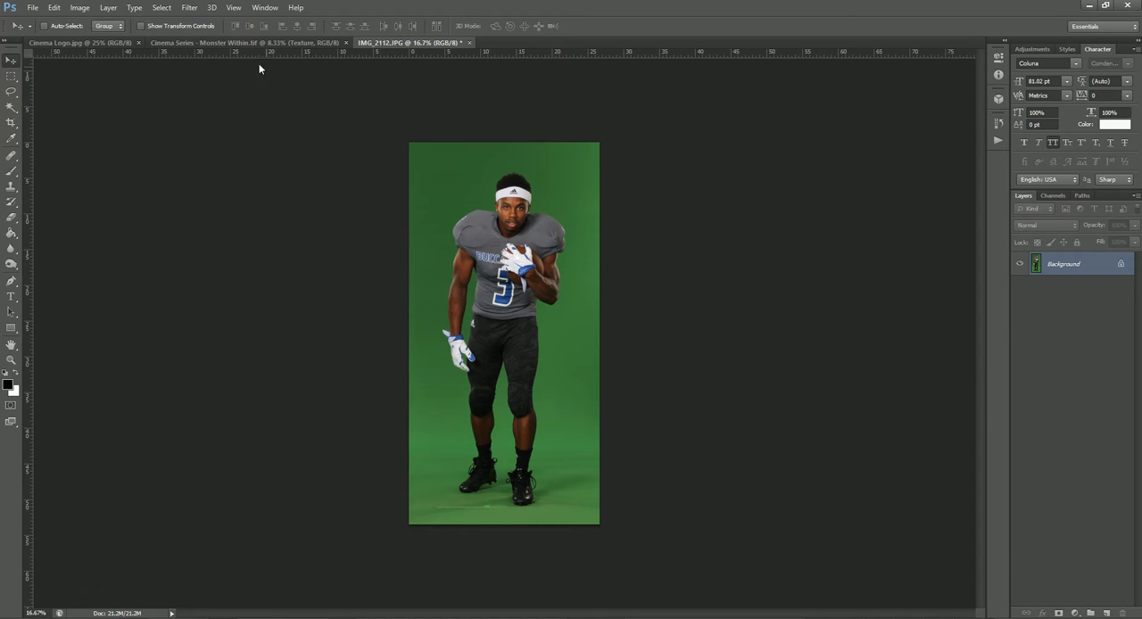
left_click(191, 10)
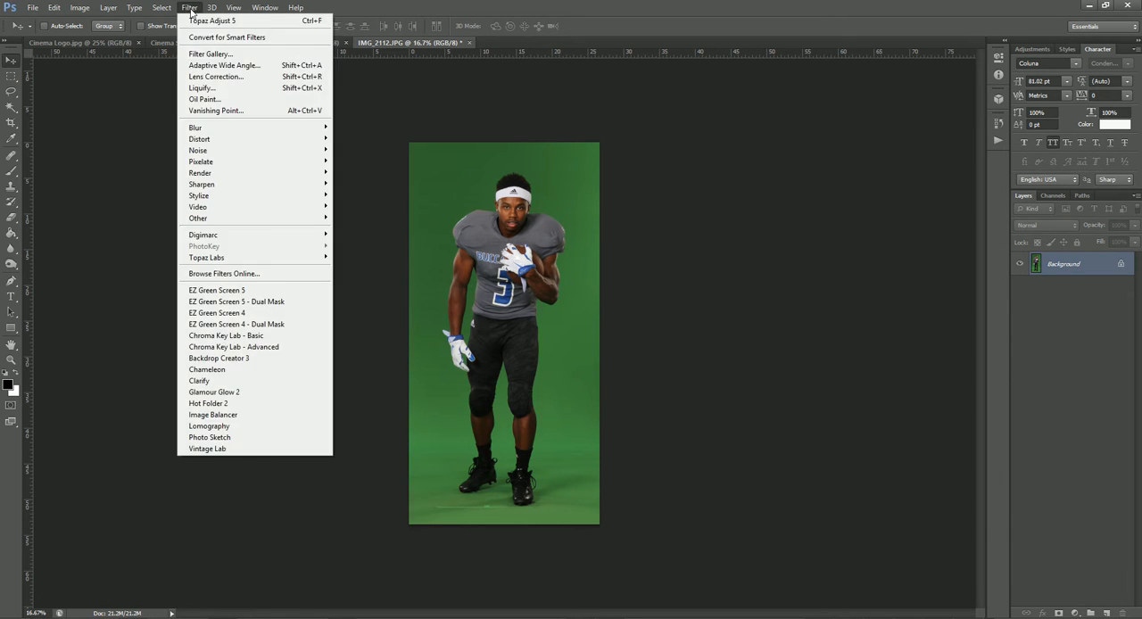
left_click(226, 303)
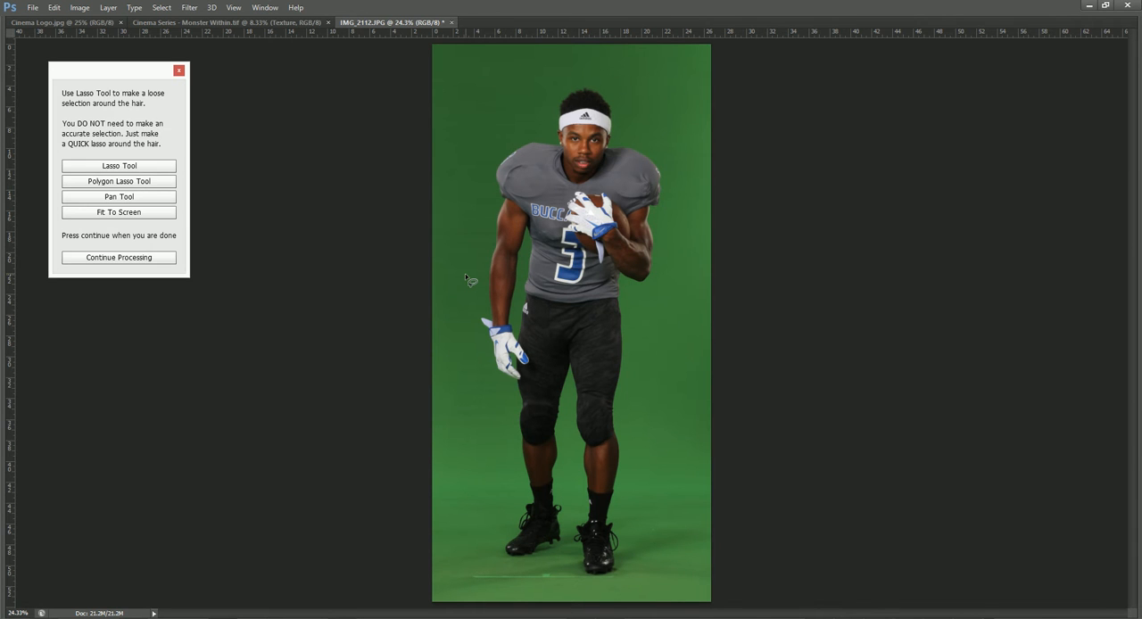
mouse_move(591, 123)
left_mouse_down()
mouse_move(610, 125)
mouse_move(625, 105)
mouse_move(570, 84)
mouse_move(557, 108)
mouse_move(566, 130)
left_mouse_up()
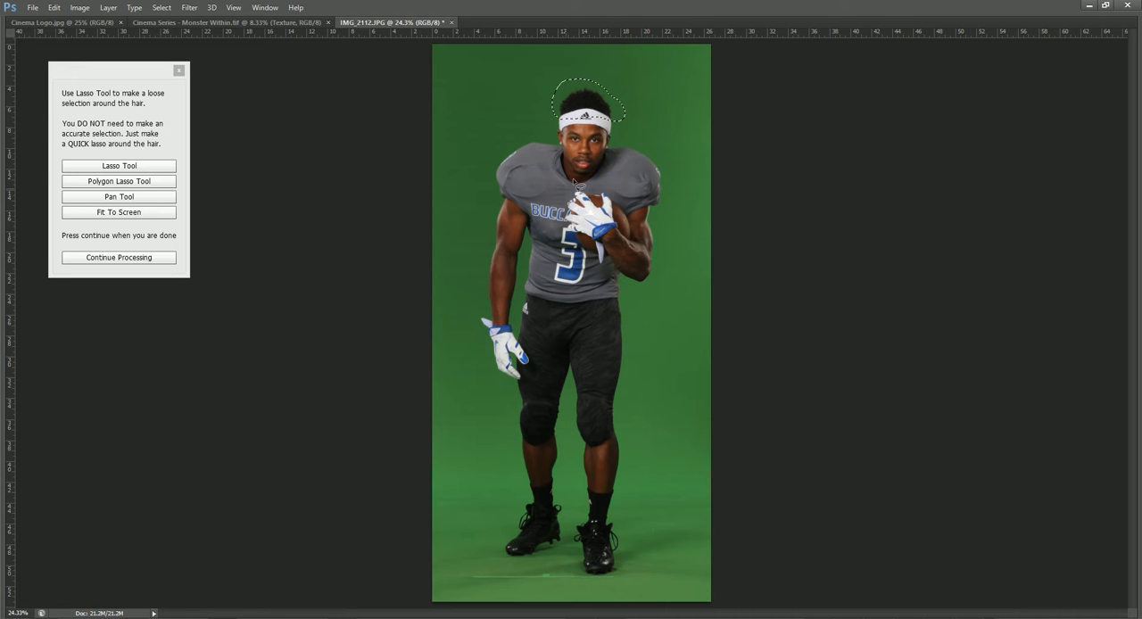
left_click(121, 258)
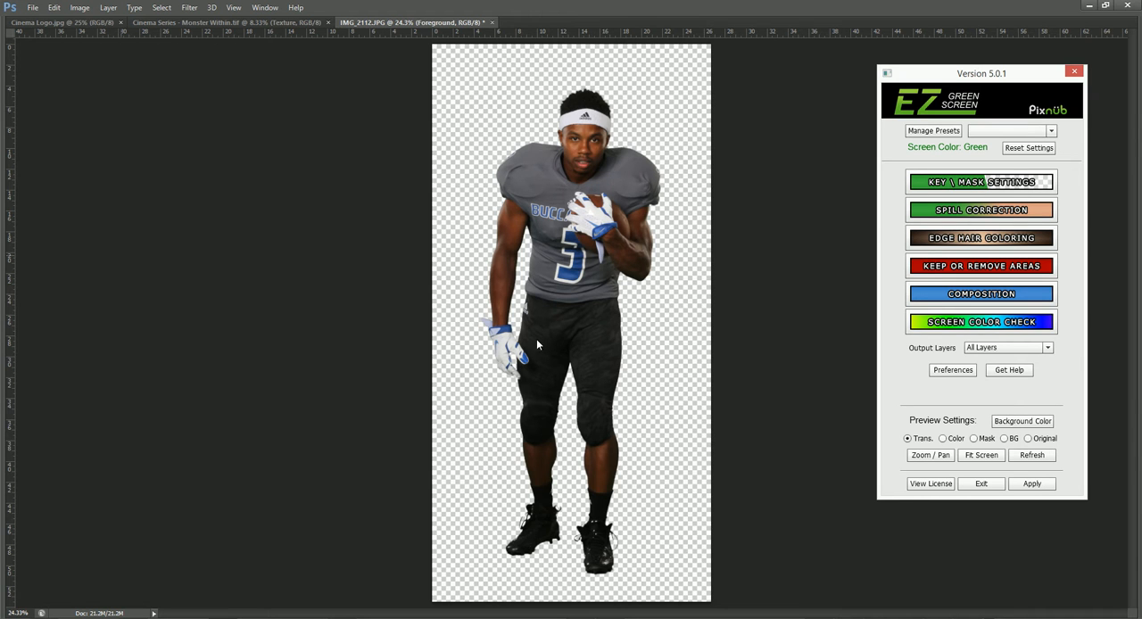
Preview the extracted player on a solid colour and on transparency, and apply the green screen extraction
left_click(944, 439)
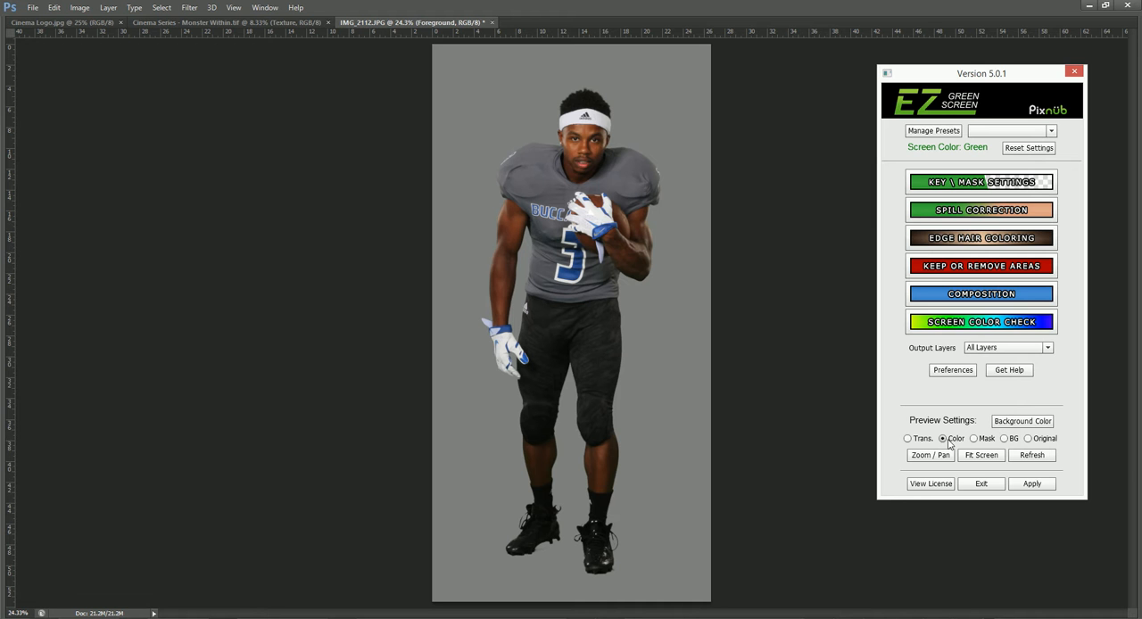
left_click(925, 441)
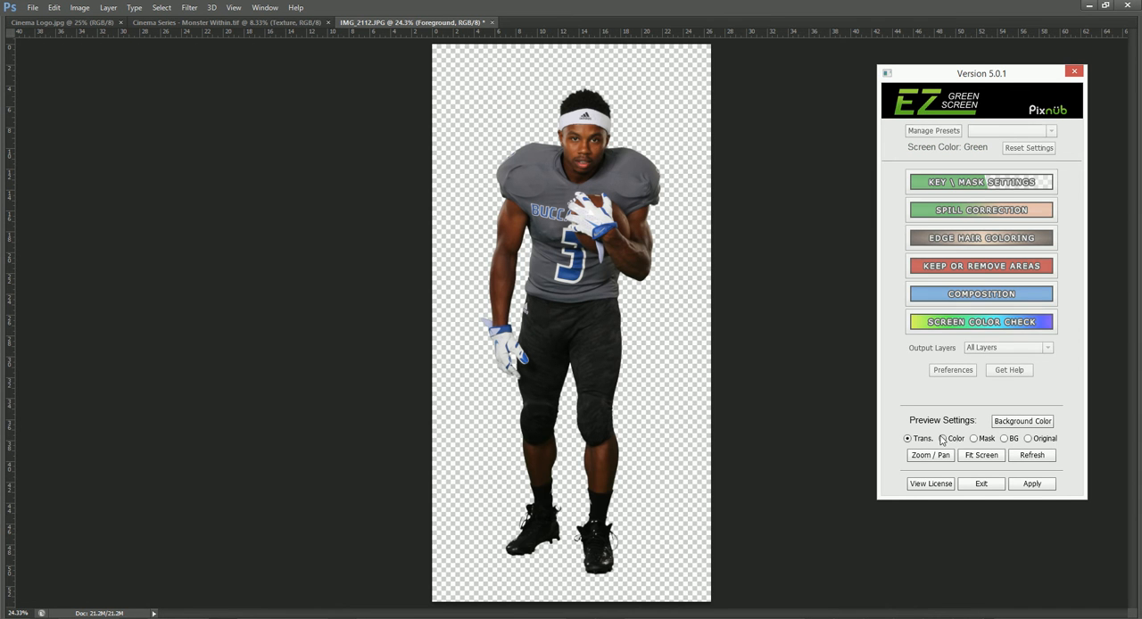
left_click(1031, 487)
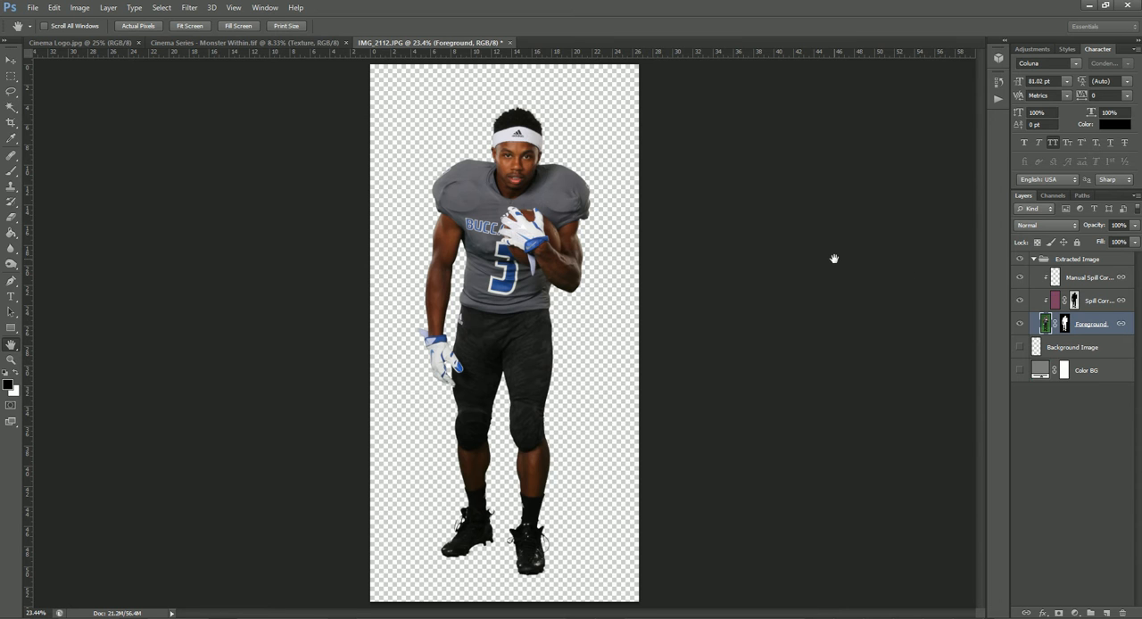
Merge the Extracted Image group into one layer and apply Topaz Adjust 5 to it with the HDR Collection preset Dynamic Pop II
key("ctrl+shift+e")
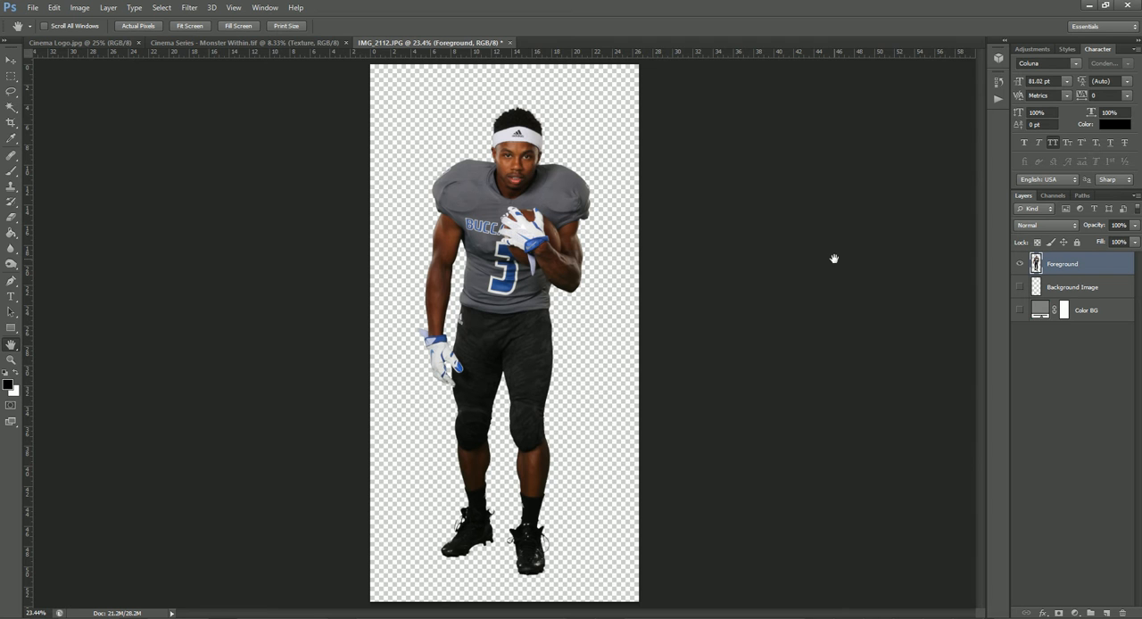
left_click(195, 11)
mouse_move(219, 261)
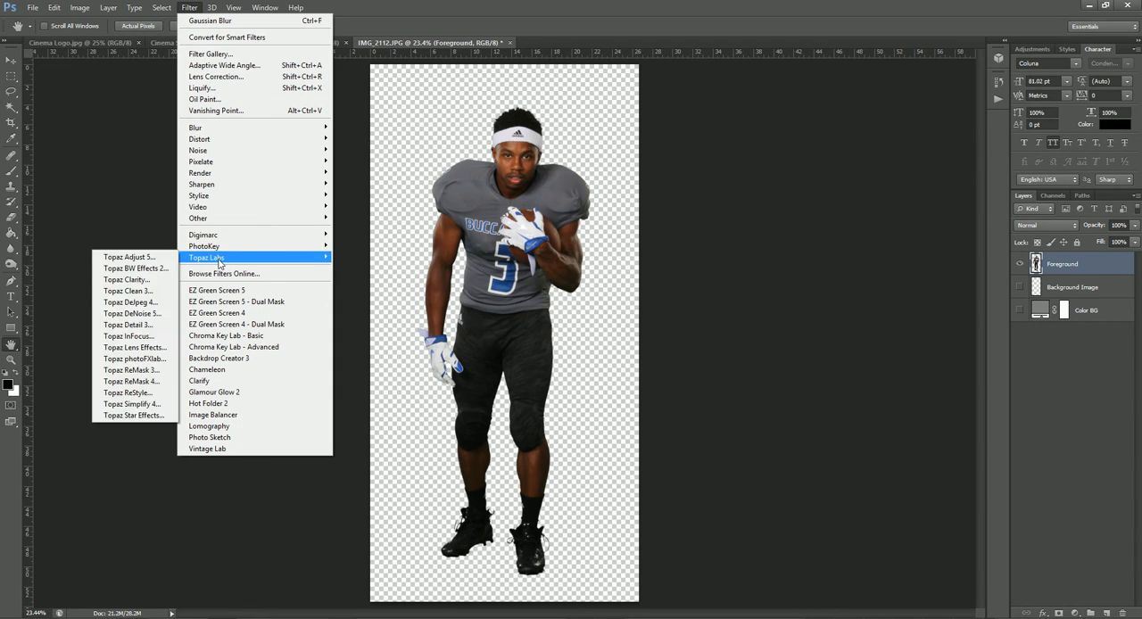
left_click(141, 256)
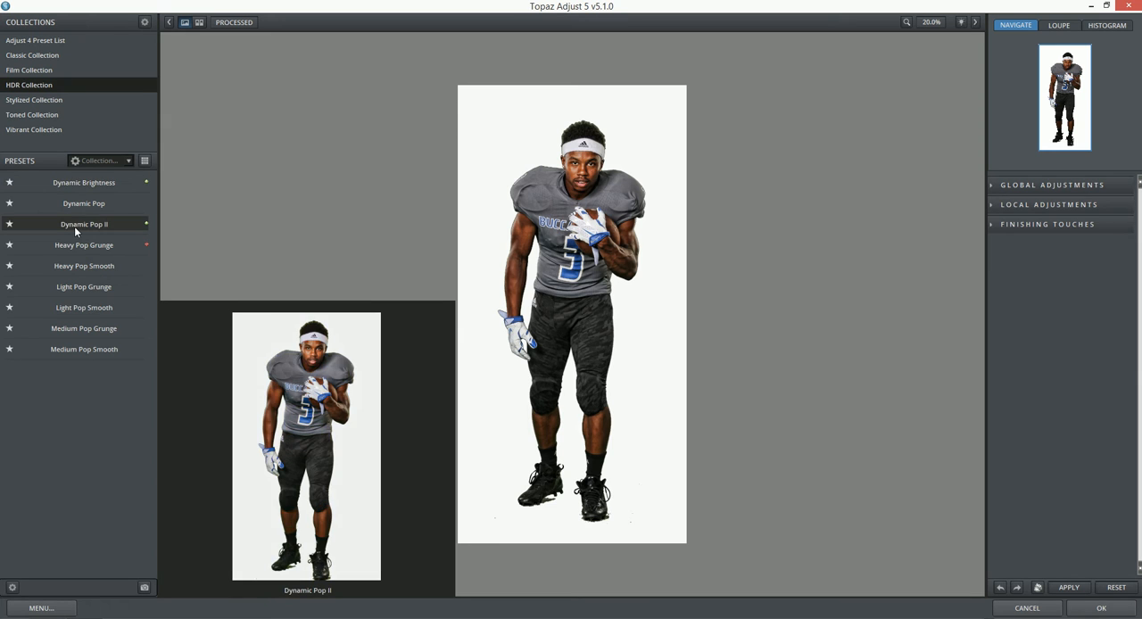
left_click(74, 228)
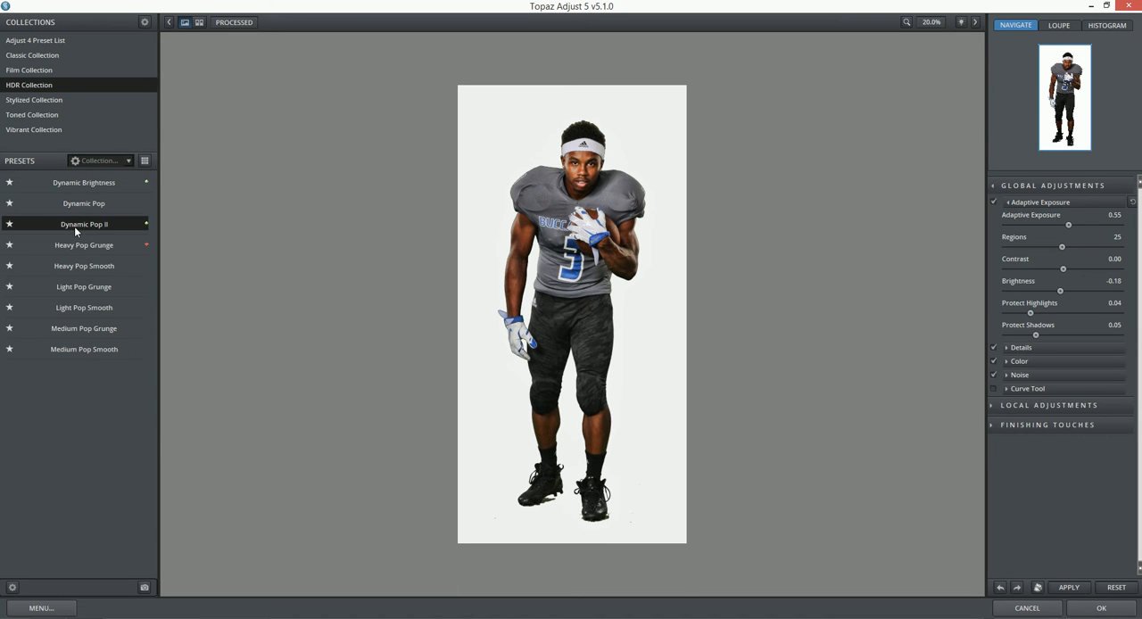
left_click(1005, 349)
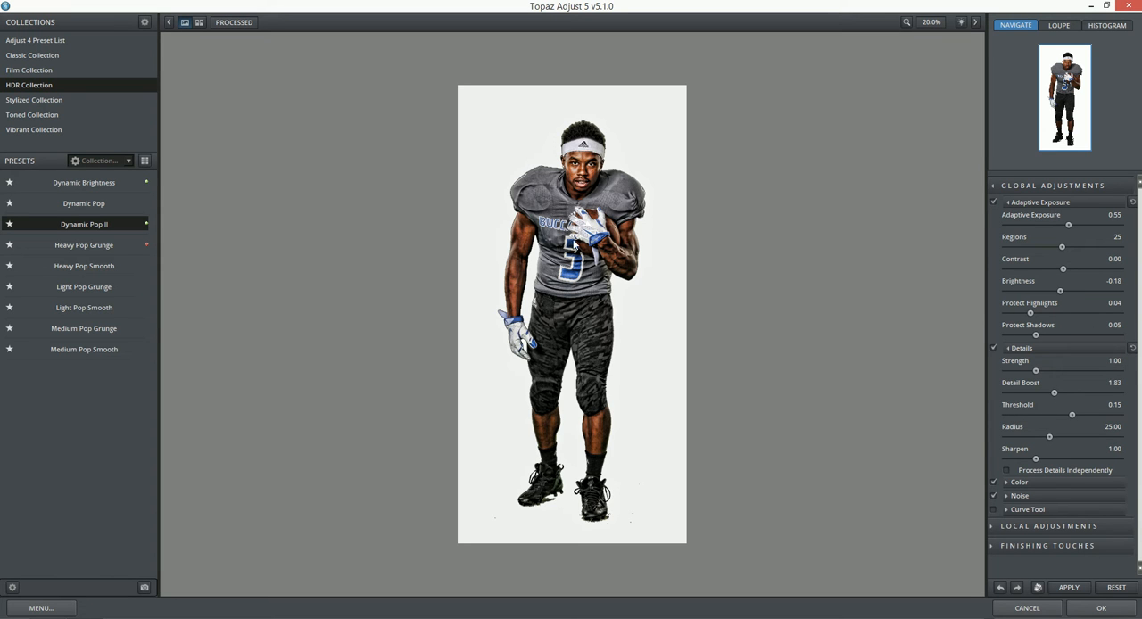
left_click(1102, 609)
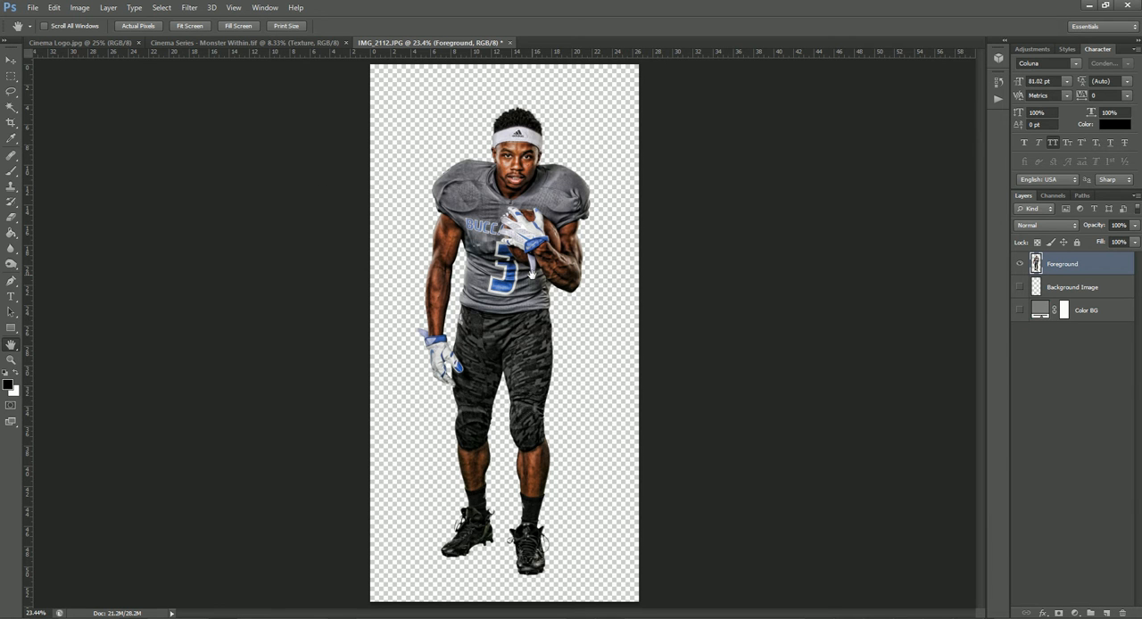
Compare the player before and after the Topaz Adjust effect by undoing and redoing it, ending with the effect applied
key("ctrl+alt+z")
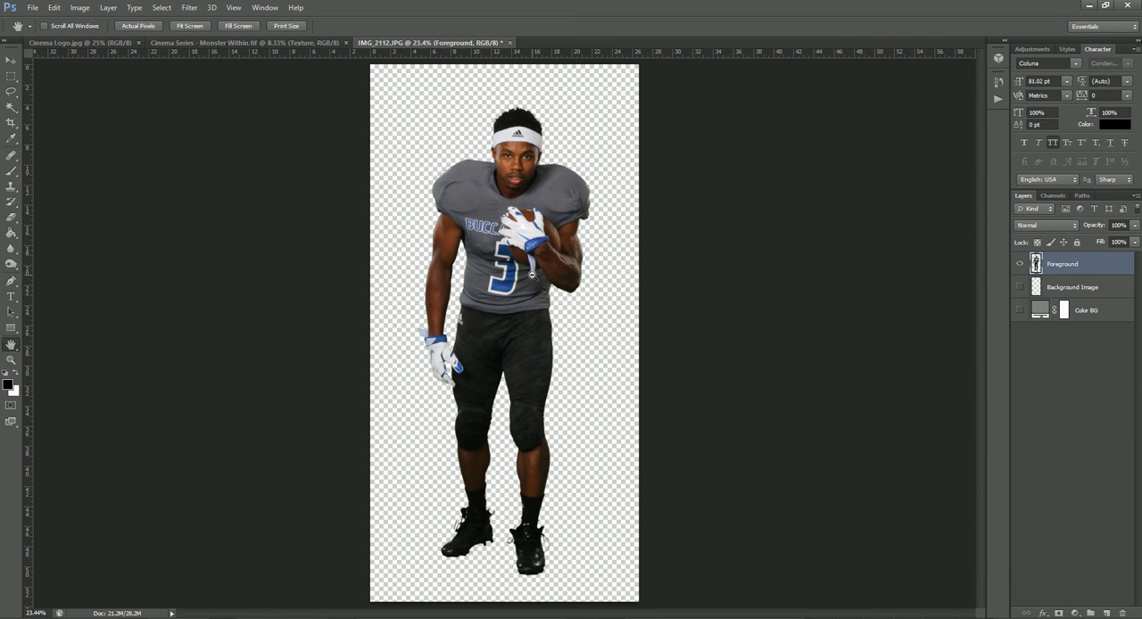
key("ctrl+alt+z")
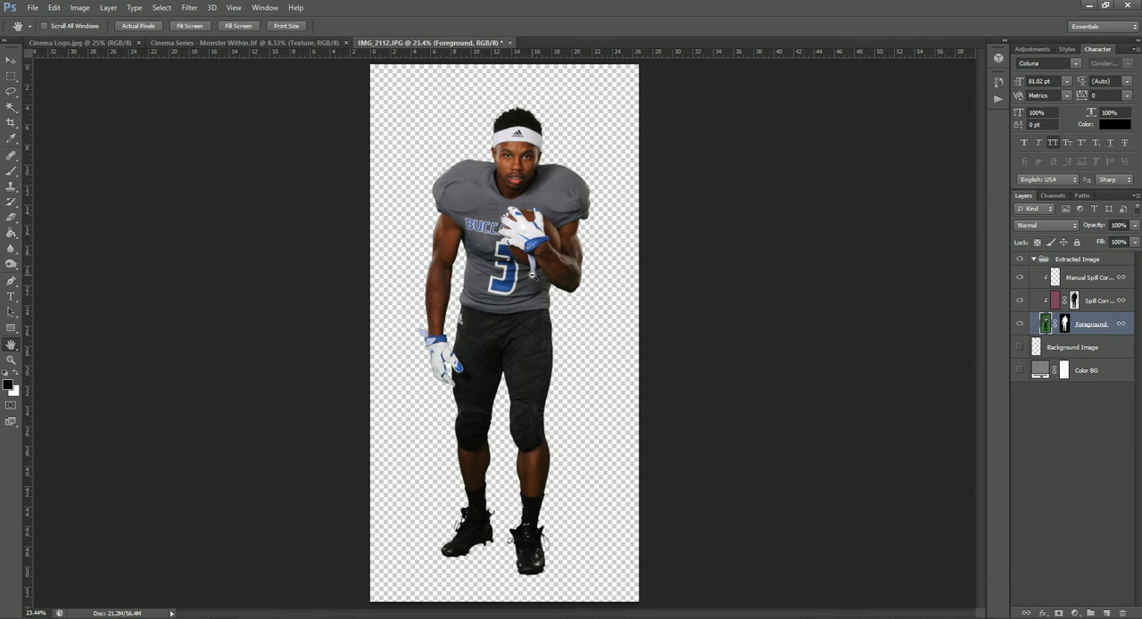
key("ctrl+shift+z")
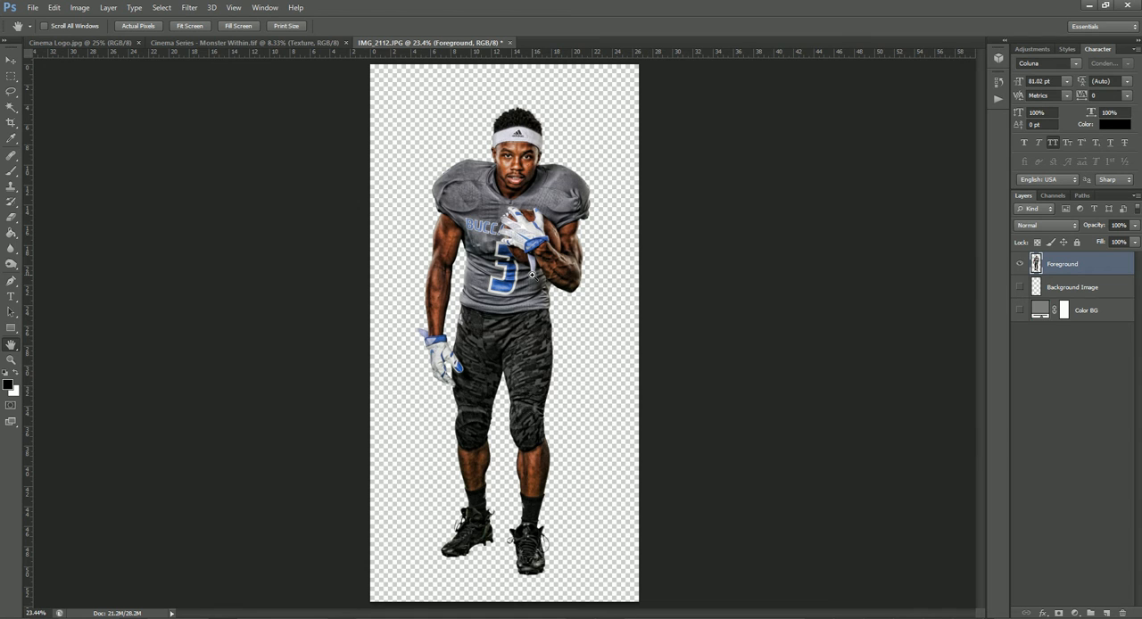
key("ctrl+alt+z")
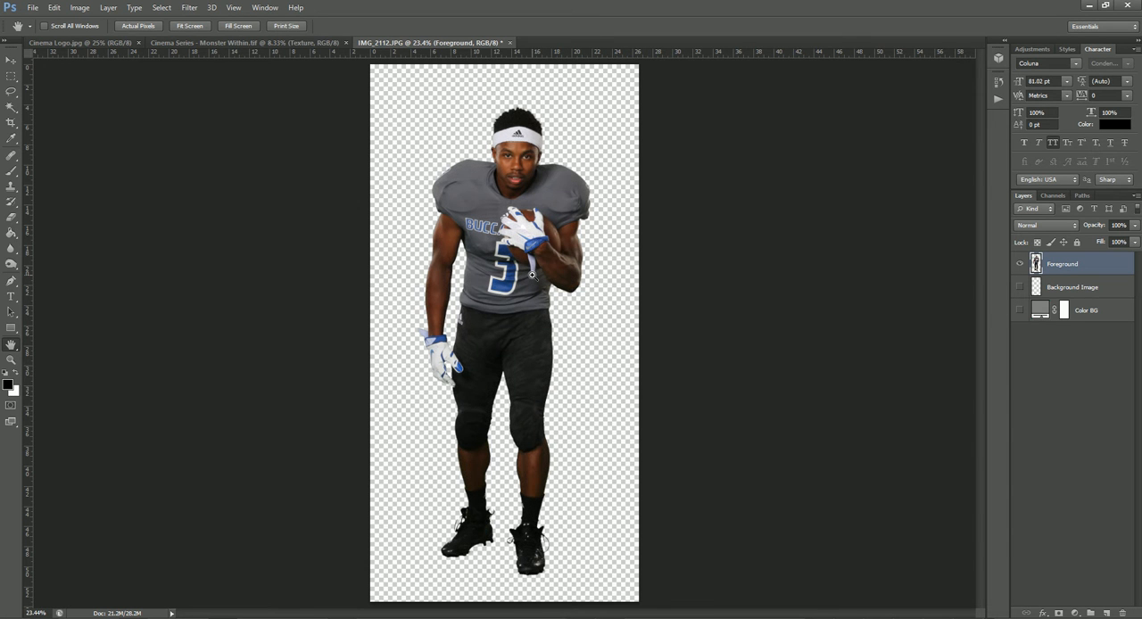
key("ctrl+shift+z")
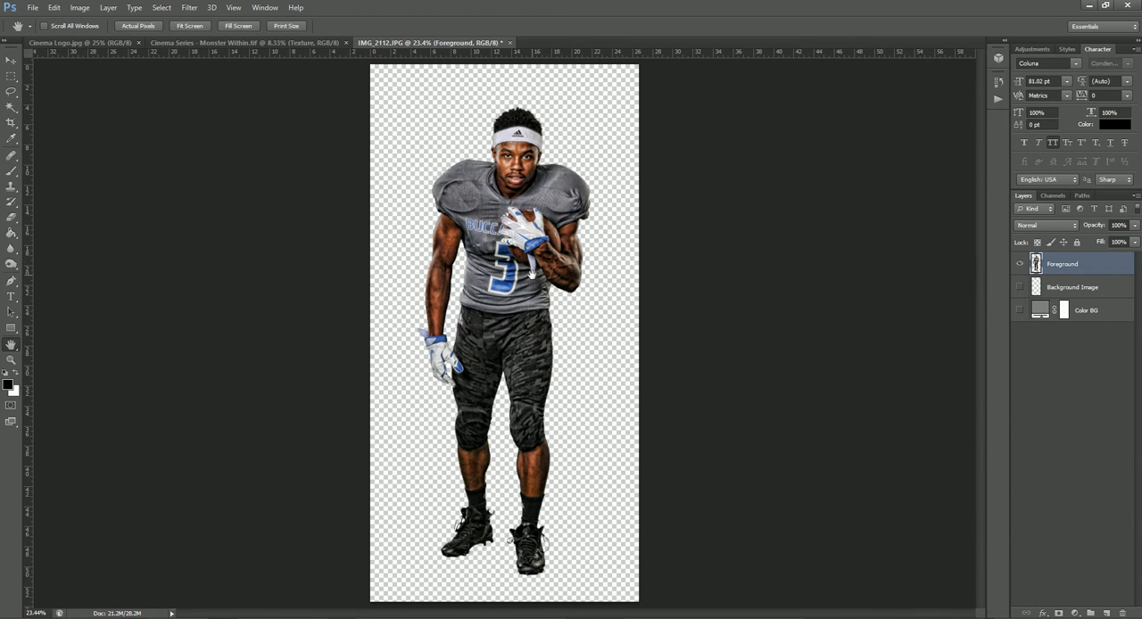
Delete the upper Player layer with the full-colour player from the Cinema Series - Monster Within.tif poster
left_click(11, 59)
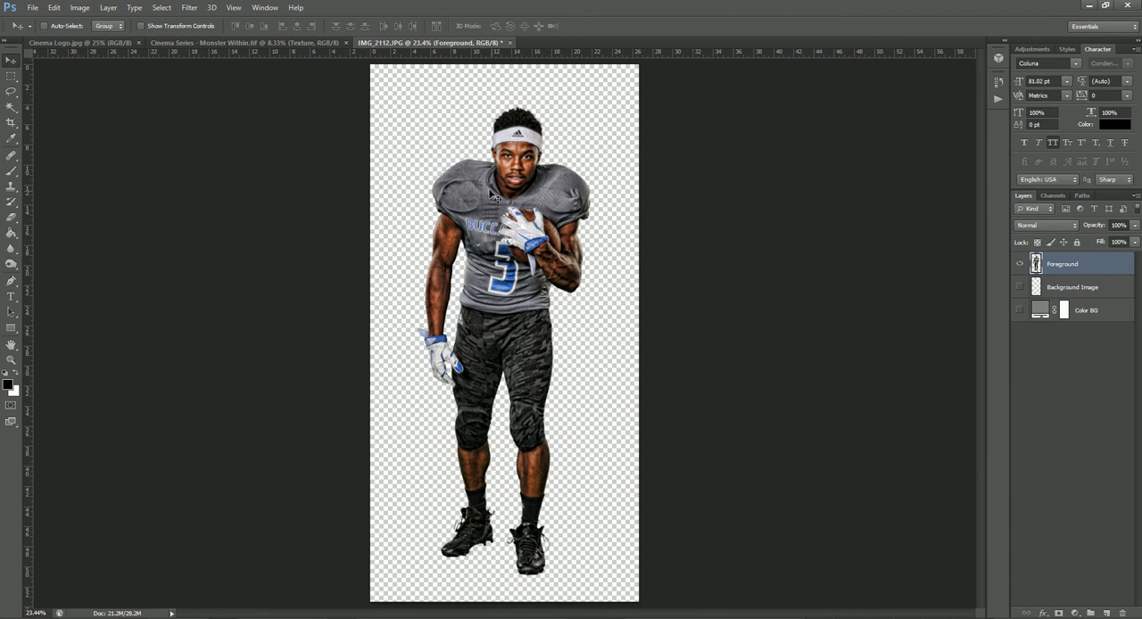
left_click(220, 42)
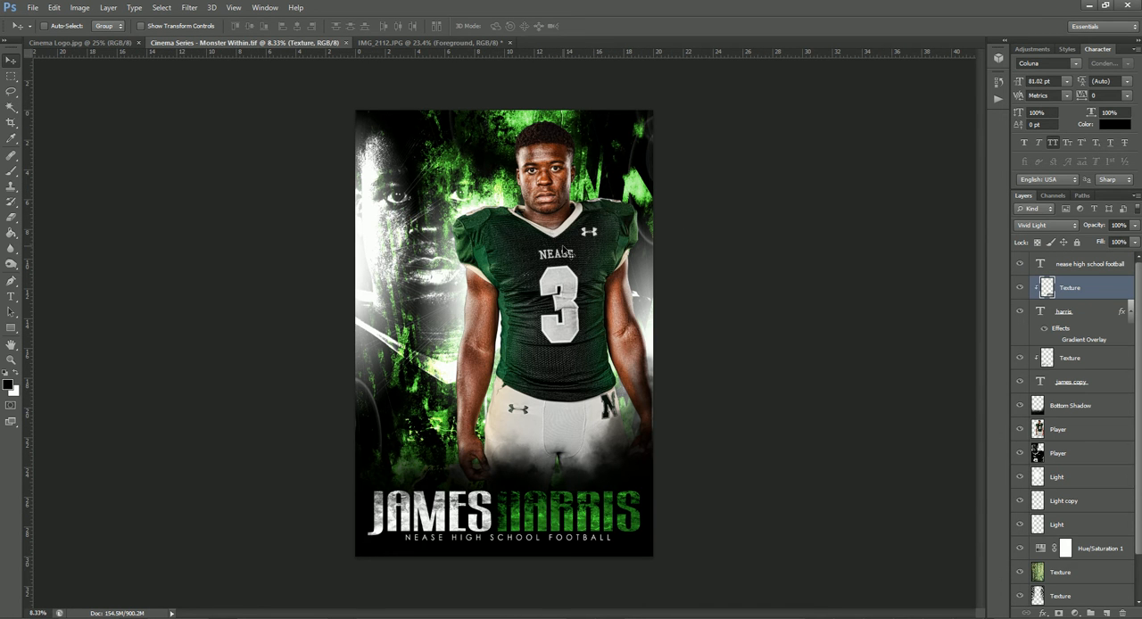
left_click(1082, 431)
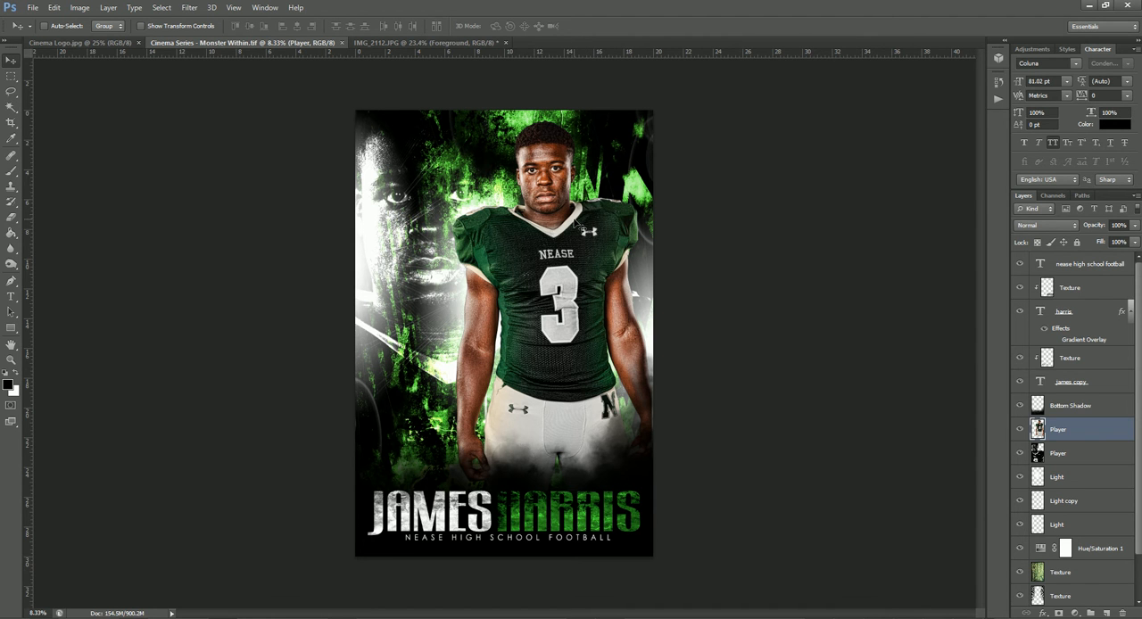
key("Delete")
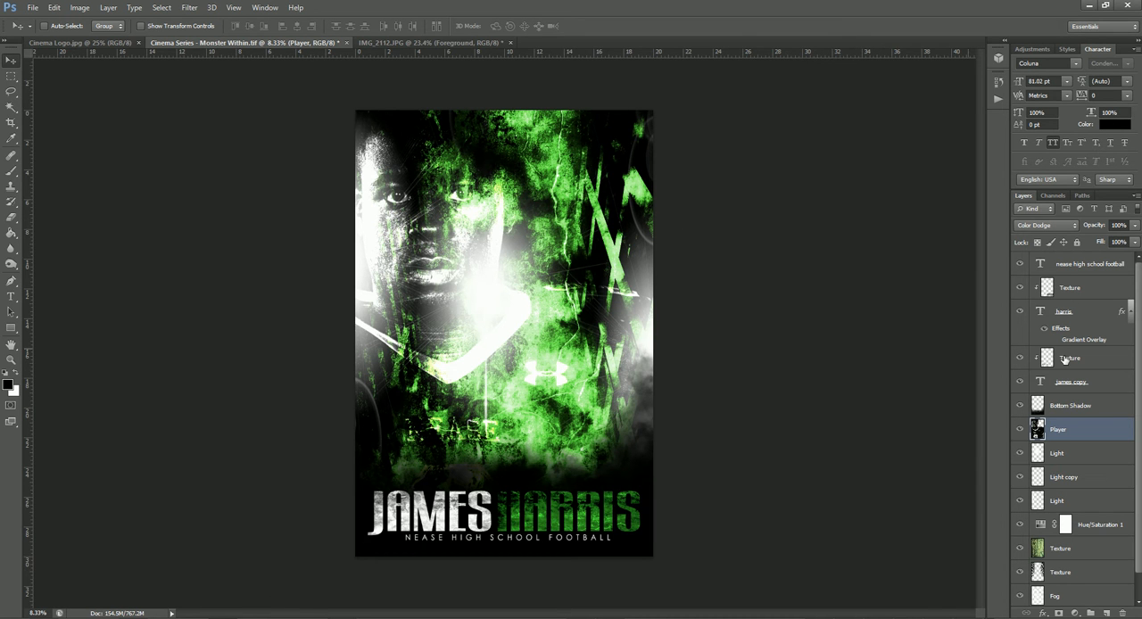
Bring the extracted player from IMG_2112.JPG into the poster, enlarge him and place him right of centre above the name text
left_click(433, 42)
left_click_drag(488, 179, 578, 291)
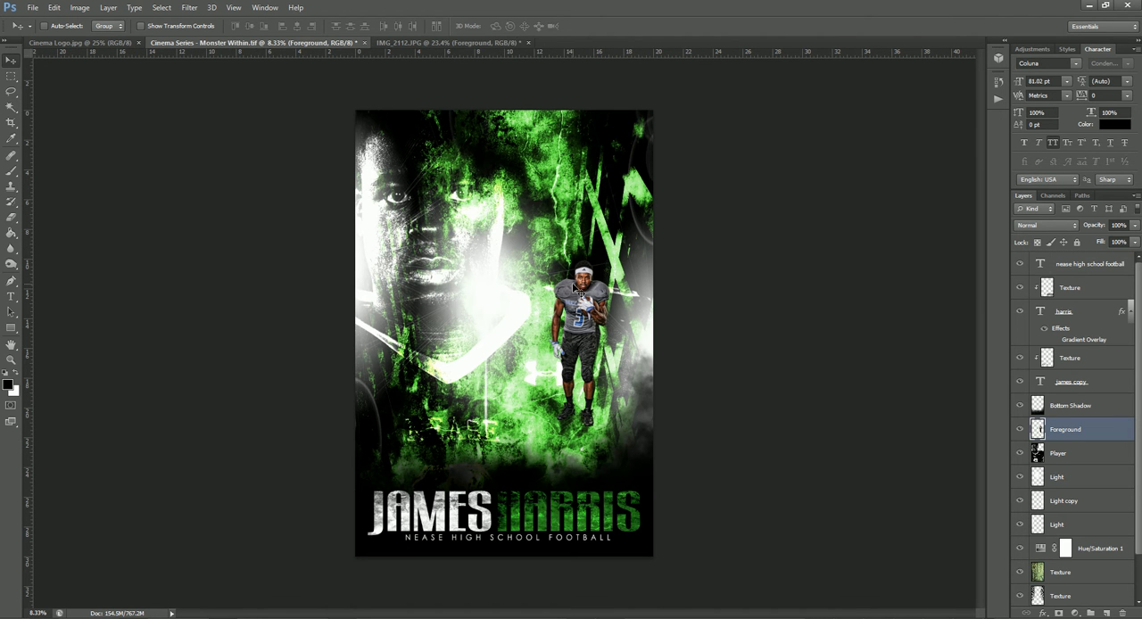
key("ctrl+t")
left_click_drag(611, 260, 743, 120)
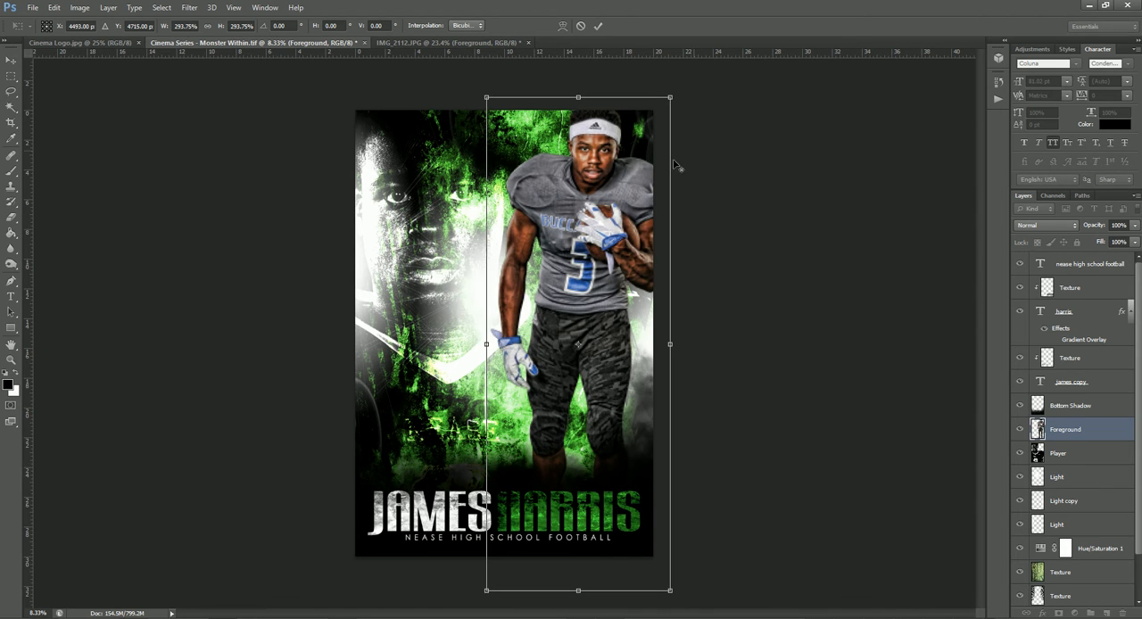
left_click_drag(612, 183, 588, 222)
left_click_drag(646, 148, 655, 122)
left_click_drag(611, 218, 602, 236)
mouse_move(642, 135)
left_mouse_down()
mouse_move(648, 116)
mouse_move(645, 126)
left_mouse_up()
key("Return")
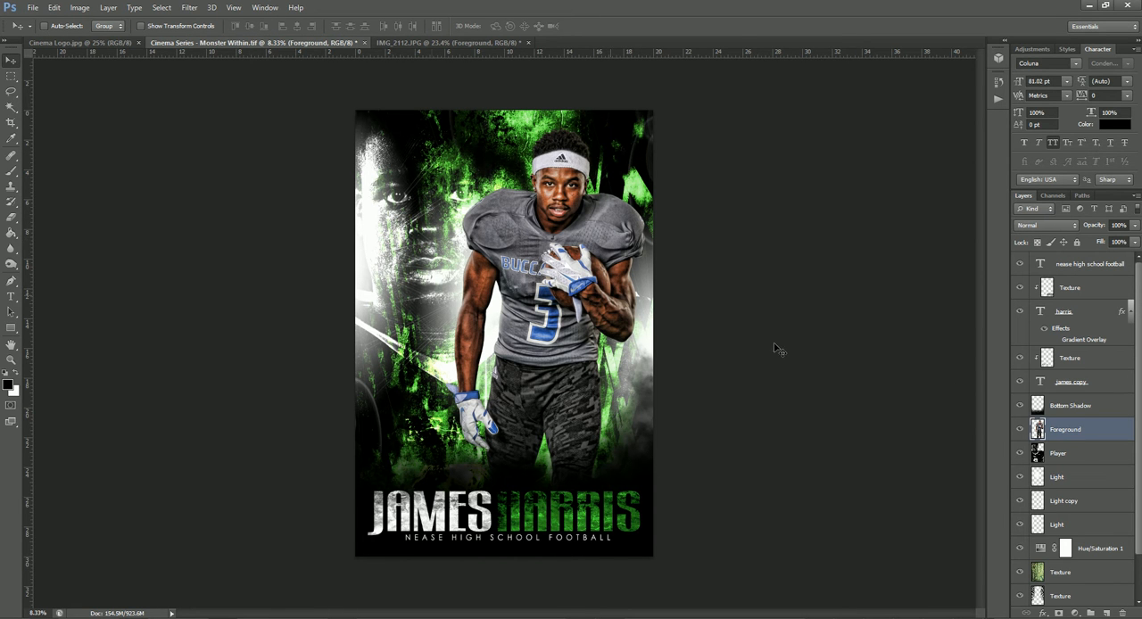
Copy the layer style of the Color Dodge Player layer with the large background face, and delete that layer
left_click(1084, 453)
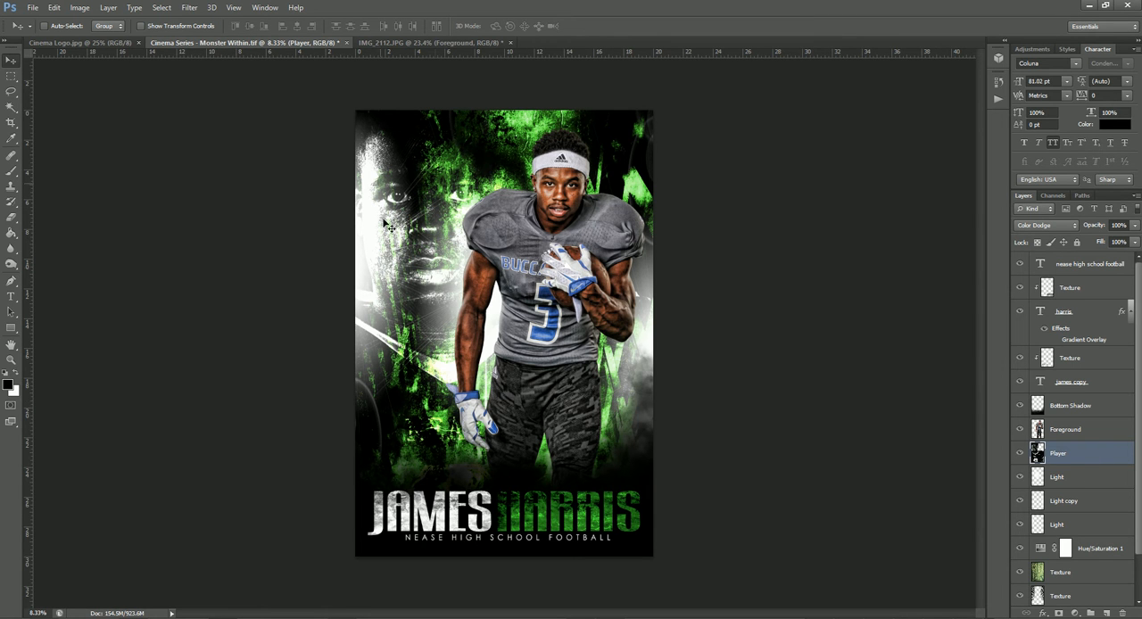
right_click(1097, 457)
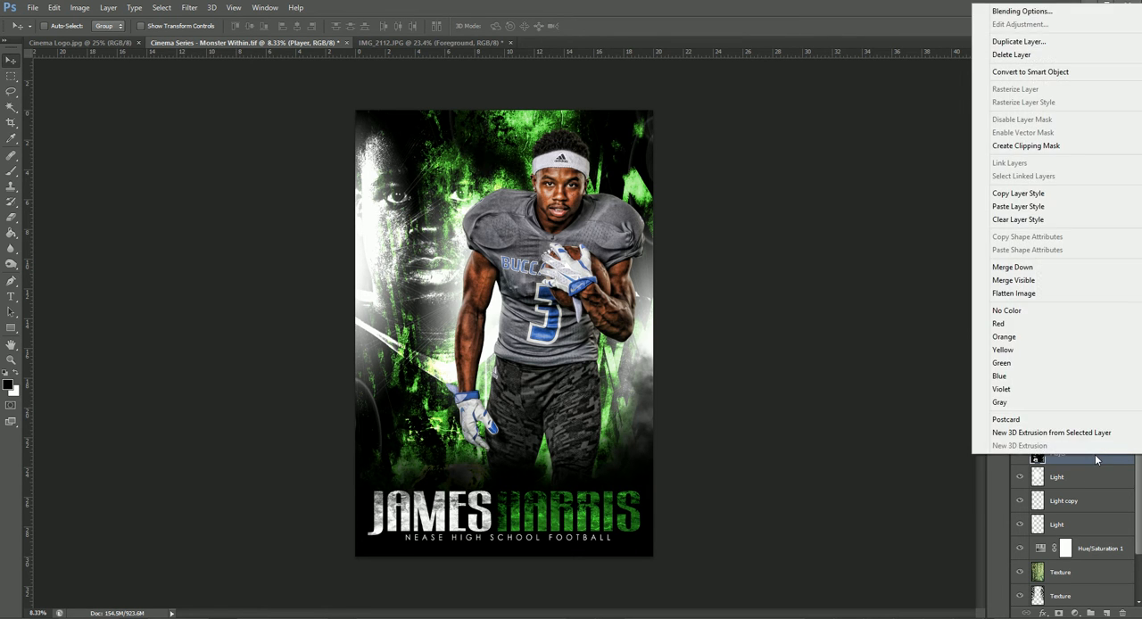
left_click(1025, 197)
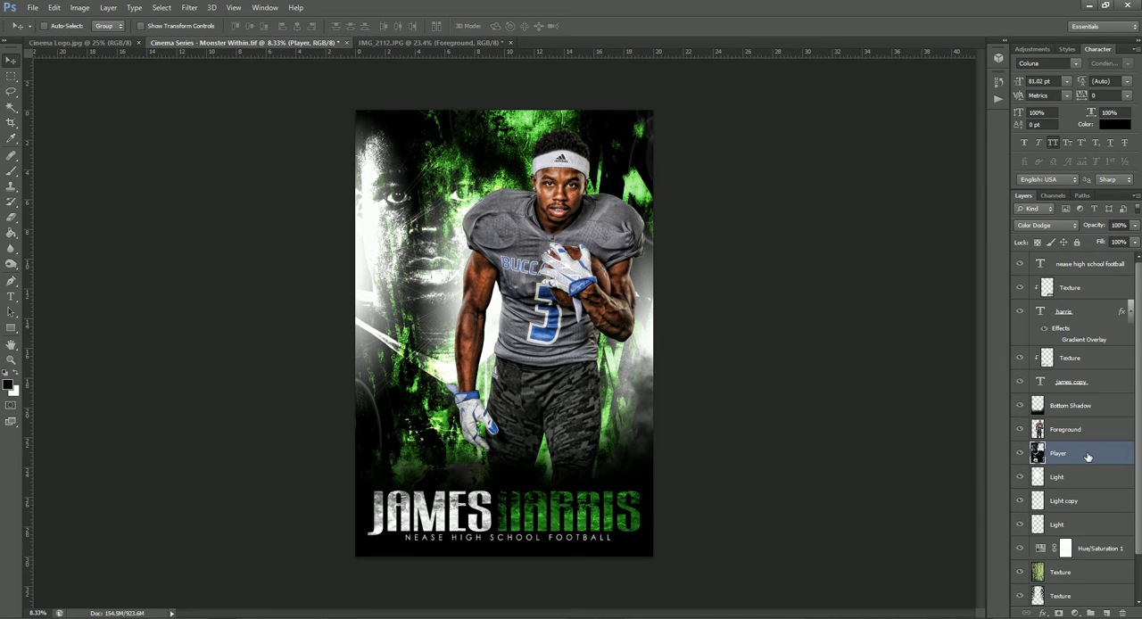
key("Delete")
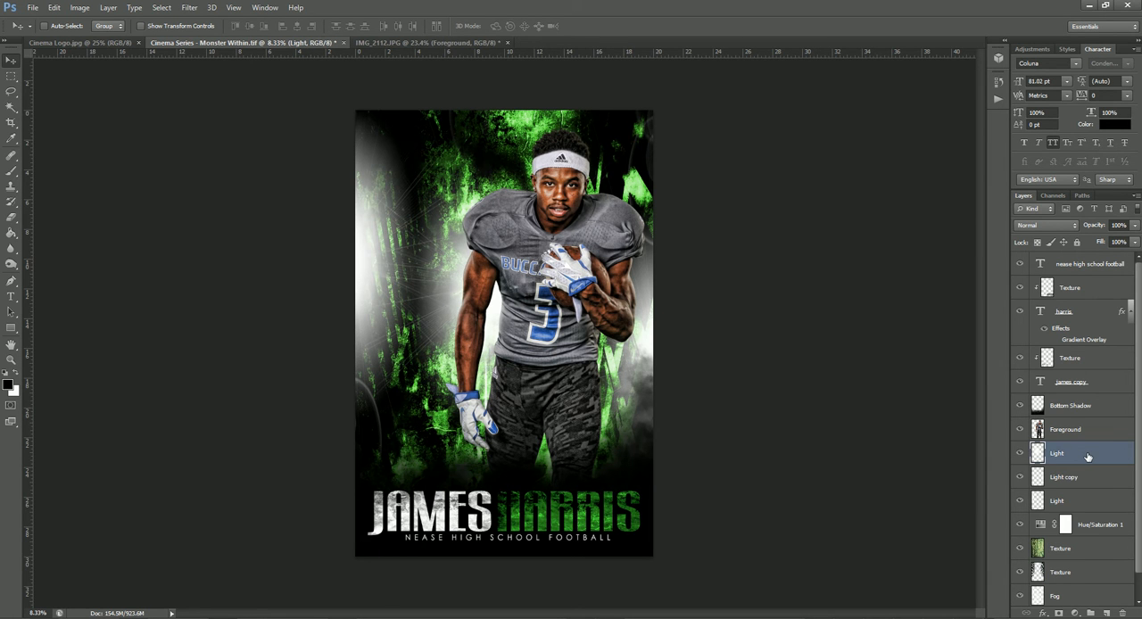
Bring another copy of the IMG_2112.JPG player into the poster, enlarge him to about 598%, and place him behind the foreground player's right shoulder
left_click(486, 42)
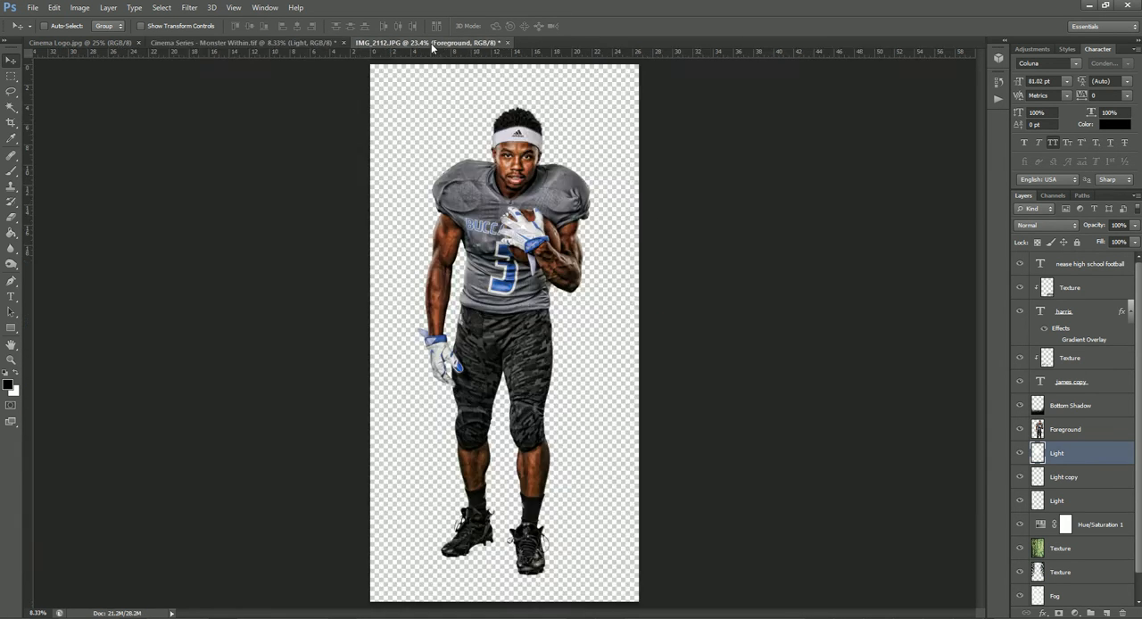
left_click_drag(508, 180, 409, 225)
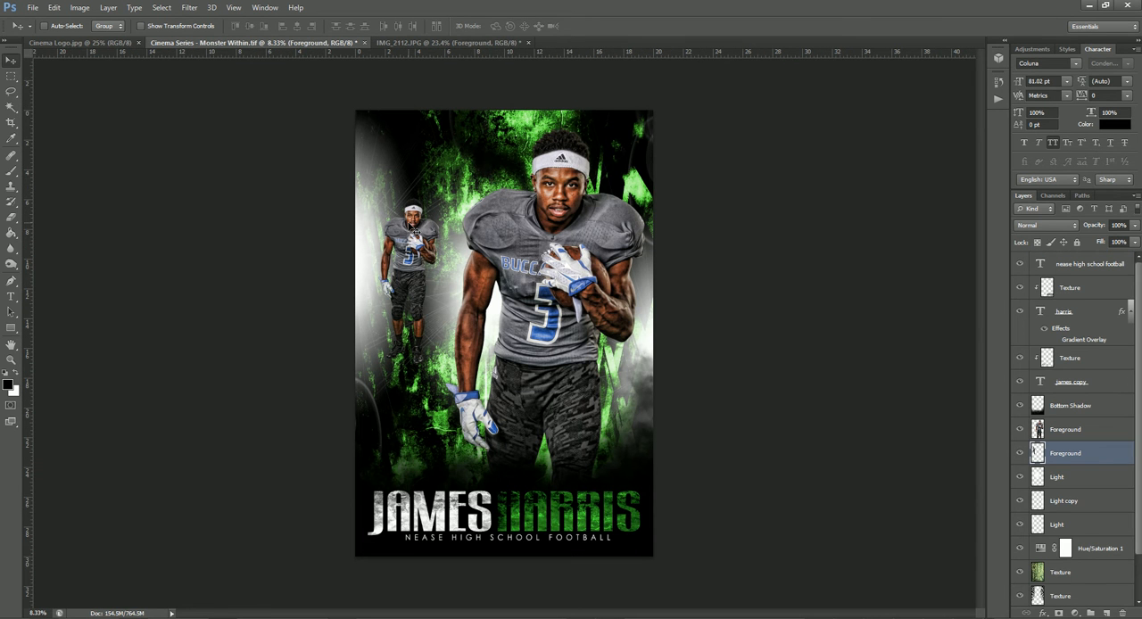
key("ctrl+t")
left_click_drag(440, 198, 732, 37)
left_click_drag(474, 203, 490, 357)
left_click_drag(544, 105, 623, 99)
left_click_drag(480, 154, 449, 319)
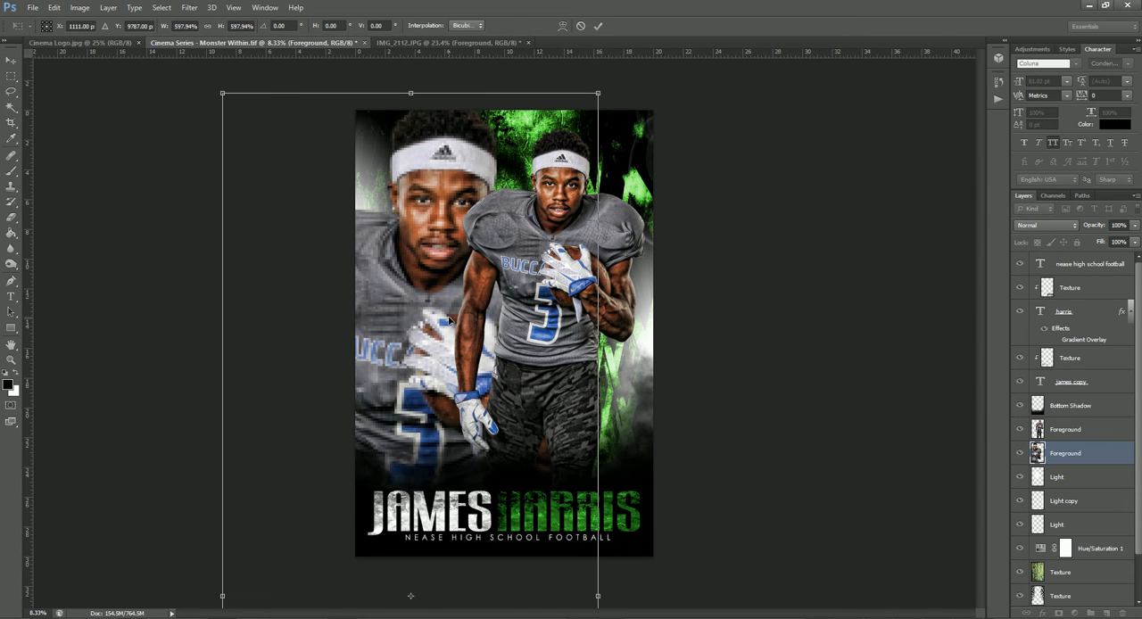
key("Return")
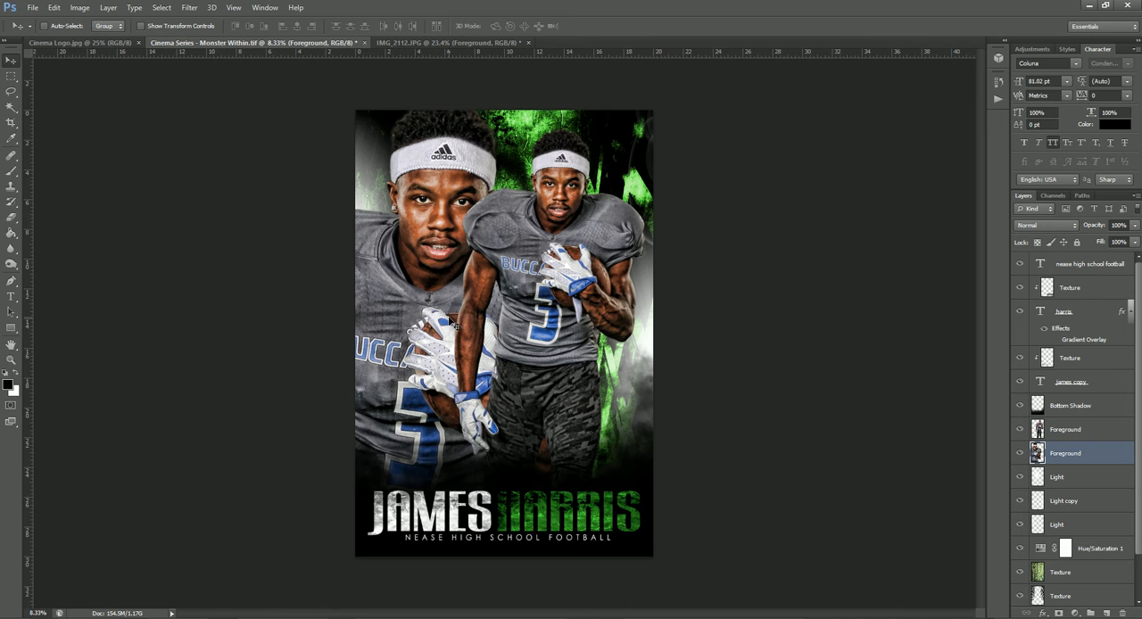
Desaturate the large background player and paste the copied Color Dodge layer style onto his layer
key("ctrl+shift+u")
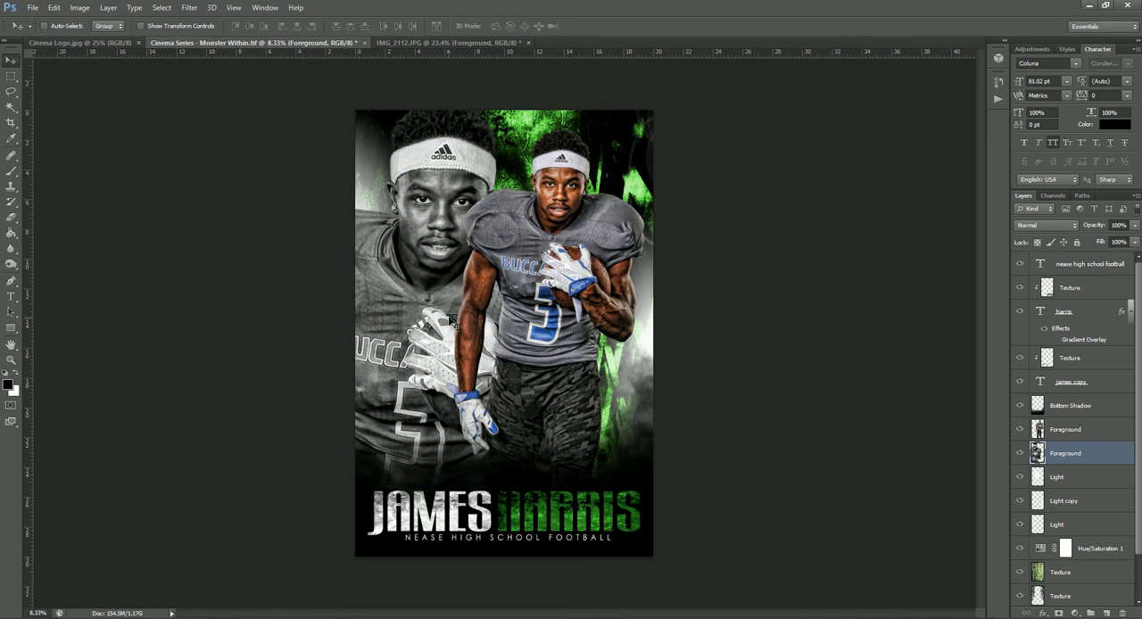
right_click(1113, 458)
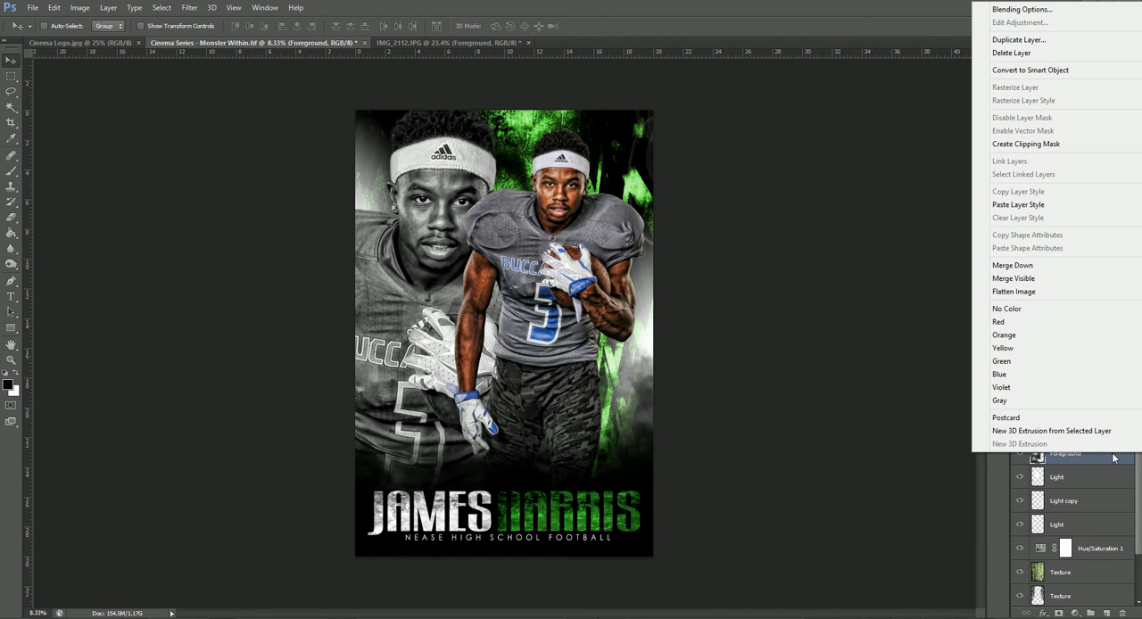
left_click(1051, 211)
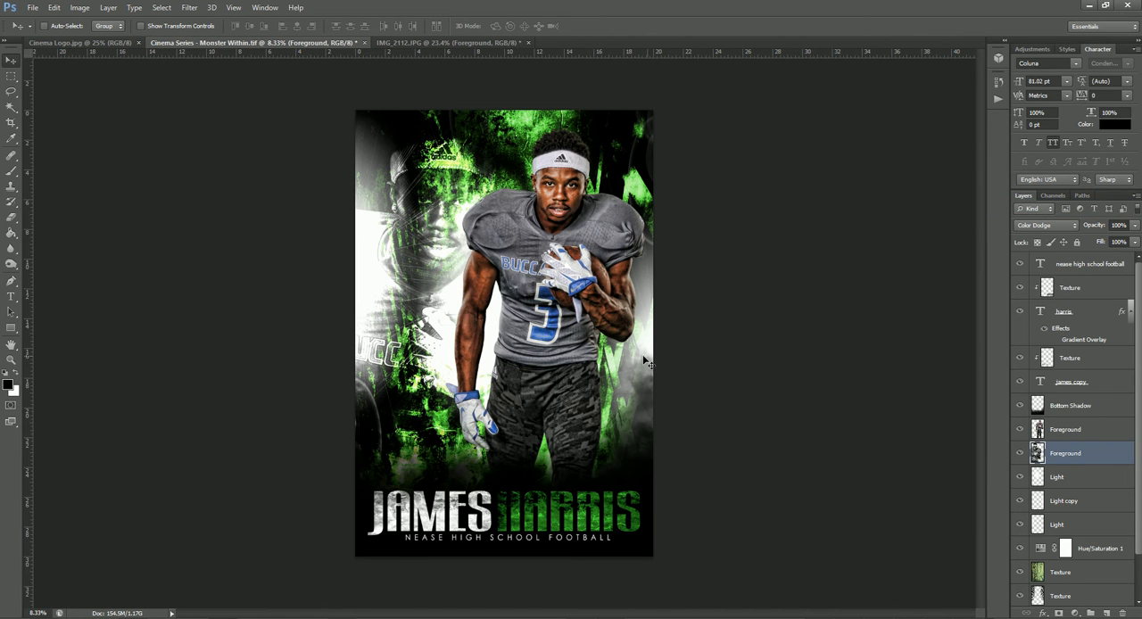
Enlarge the Color Dodge background player to about 118% and reposition him so his face sits beside the foreground player
key("ctrl+t")
left_click_drag(597, 93, 634, 2)
left_click_drag(454, 211, 435, 283)
left_click(434, 282)
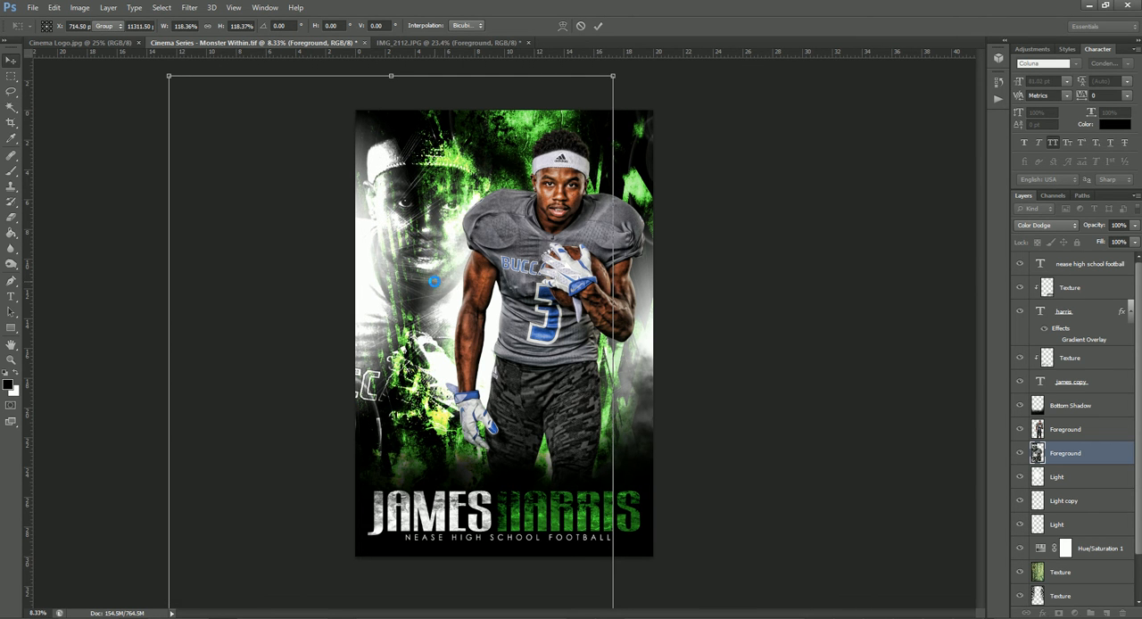
double_click(427, 389)
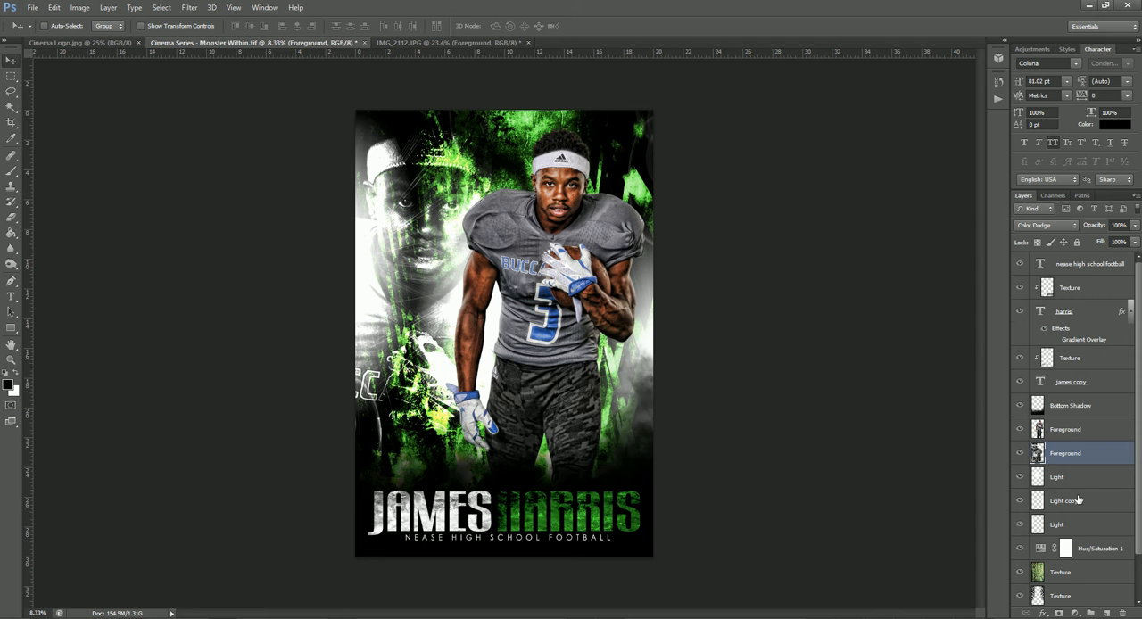
Set the hue of the Hue/Saturation 1 adjustment to 218 to turn the background texture blue
scroll(1078, 500, "down", 2)
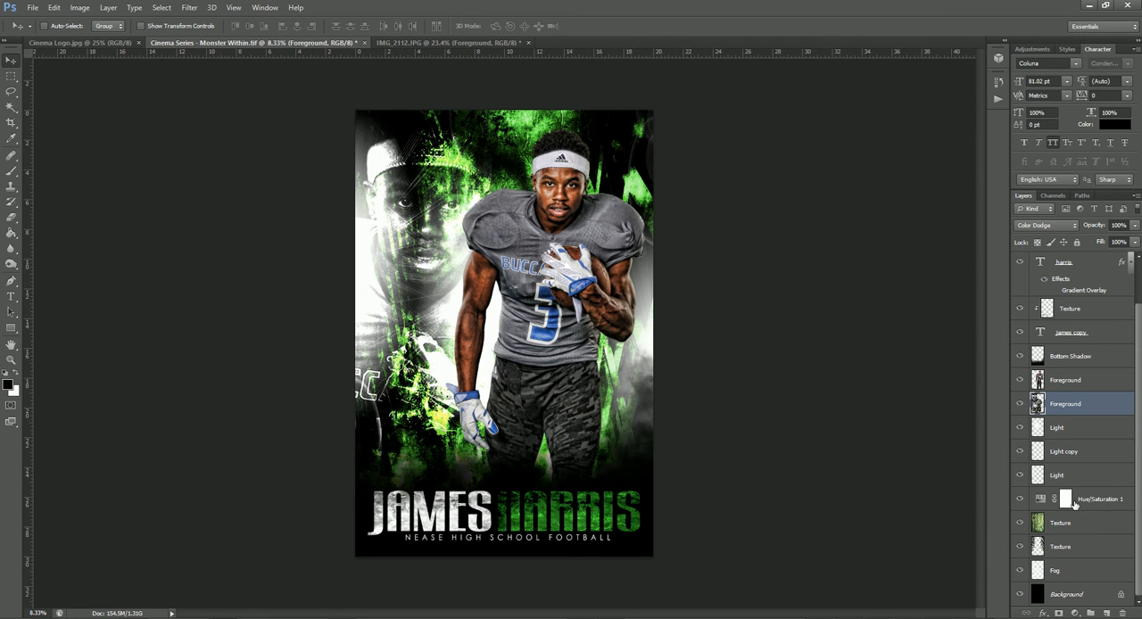
double_click(1040, 500)
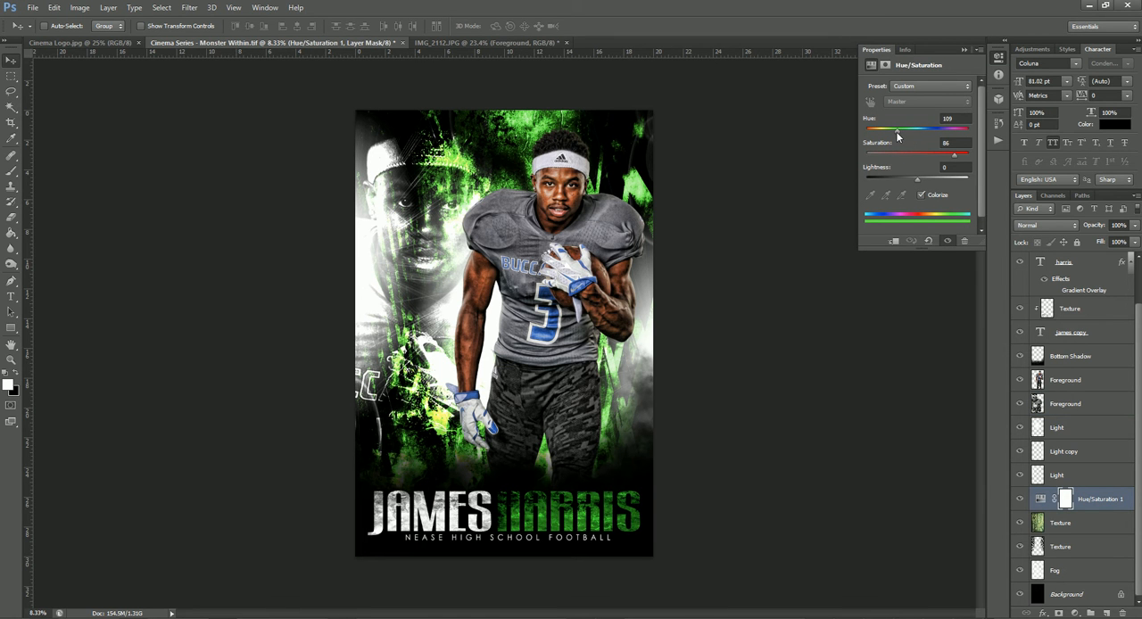
left_click_drag(897, 131, 929, 131)
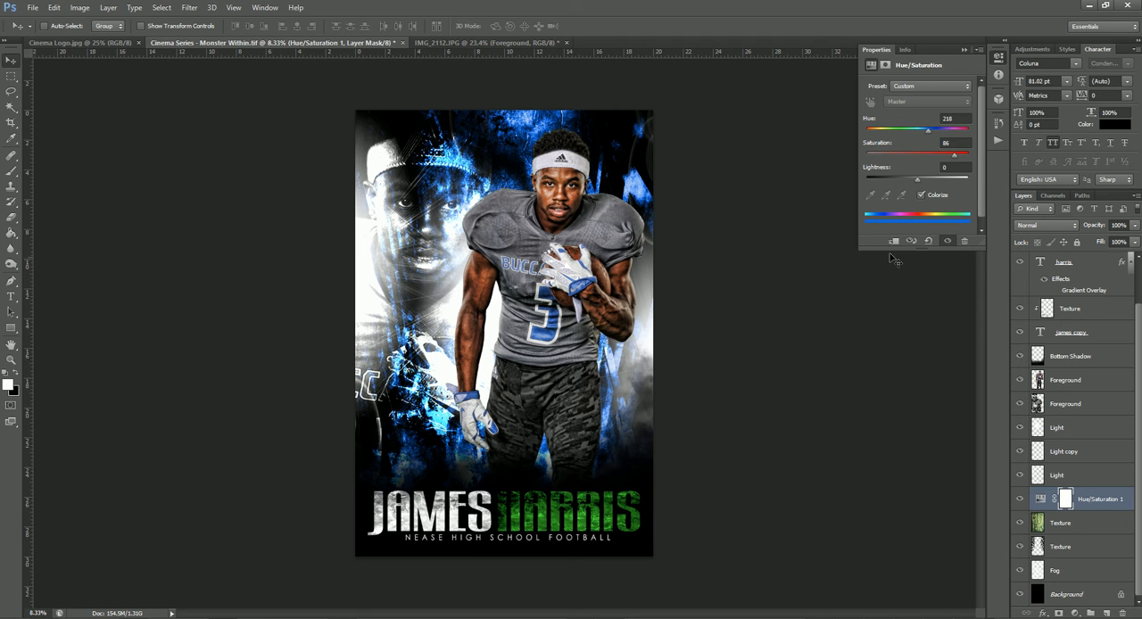
Change the green last-name text's colour to blue 0073c4
left_click(1070, 454)
scroll(1072, 453, "up", 2)
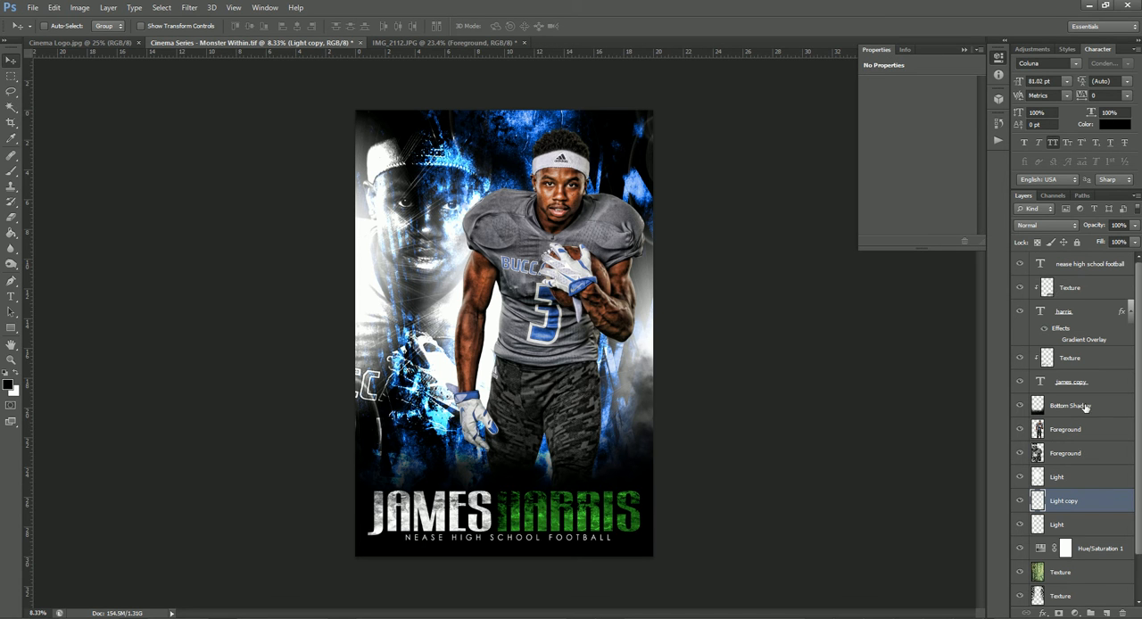
left_click(1090, 360)
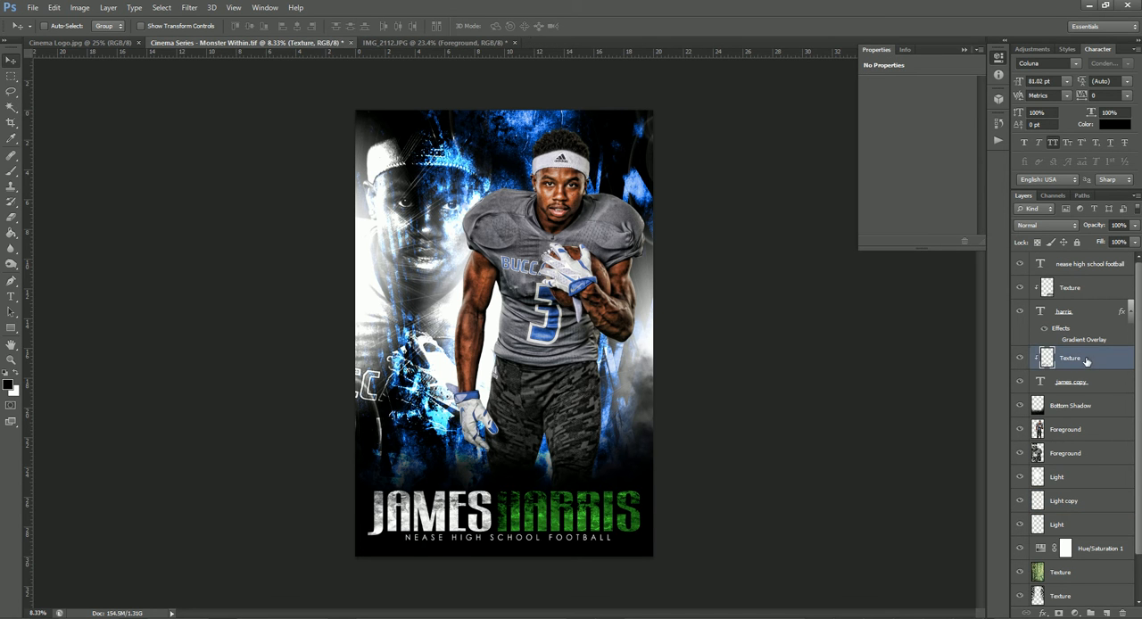
left_click(1020, 360)
left_click(1020, 361)
left_click(1095, 314)
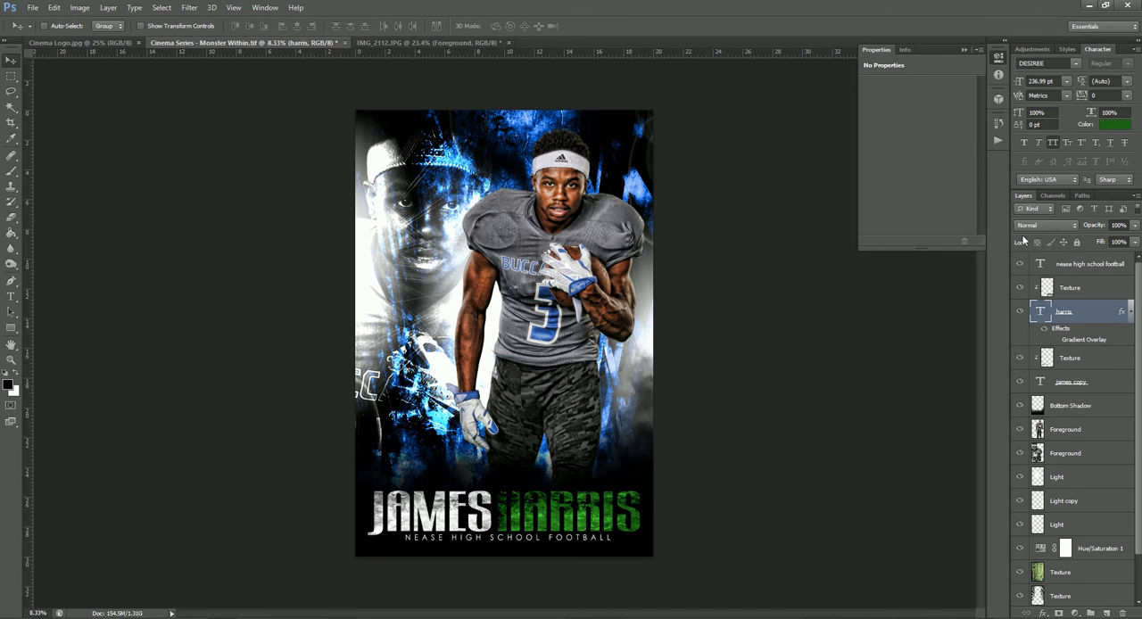
left_click(1111, 126)
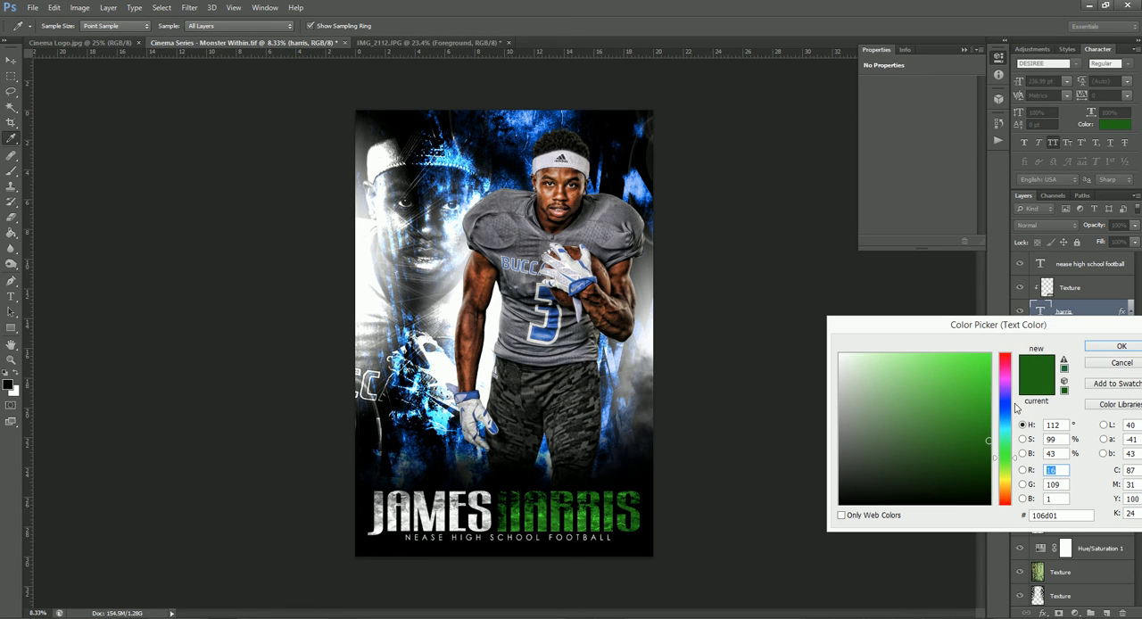
left_click(1006, 419)
left_click(990, 389)
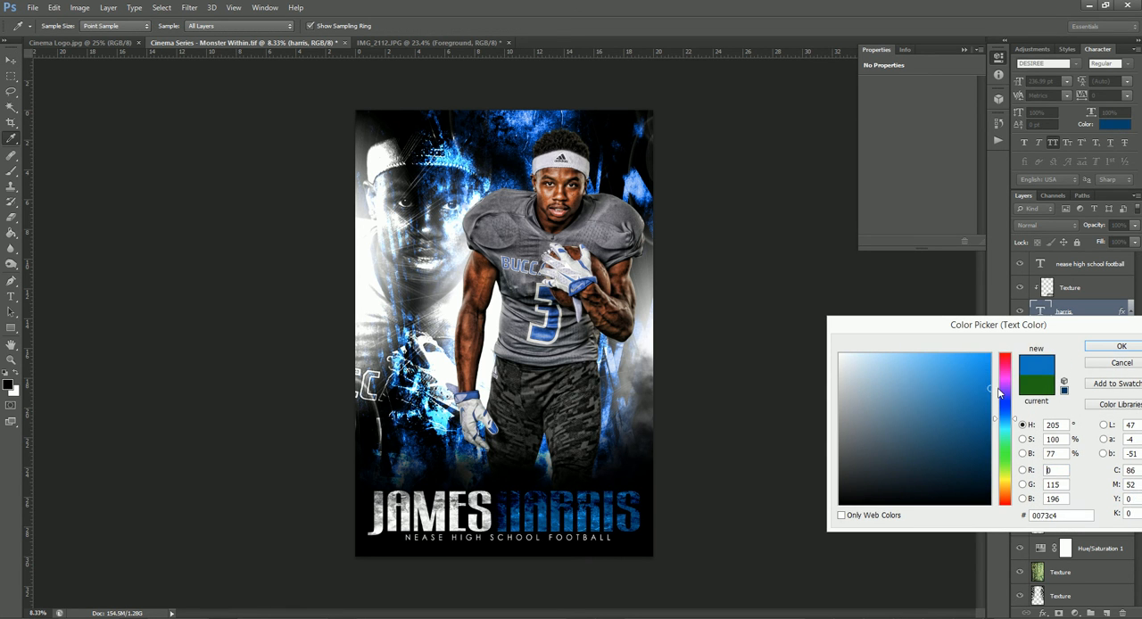
left_click(1097, 349)
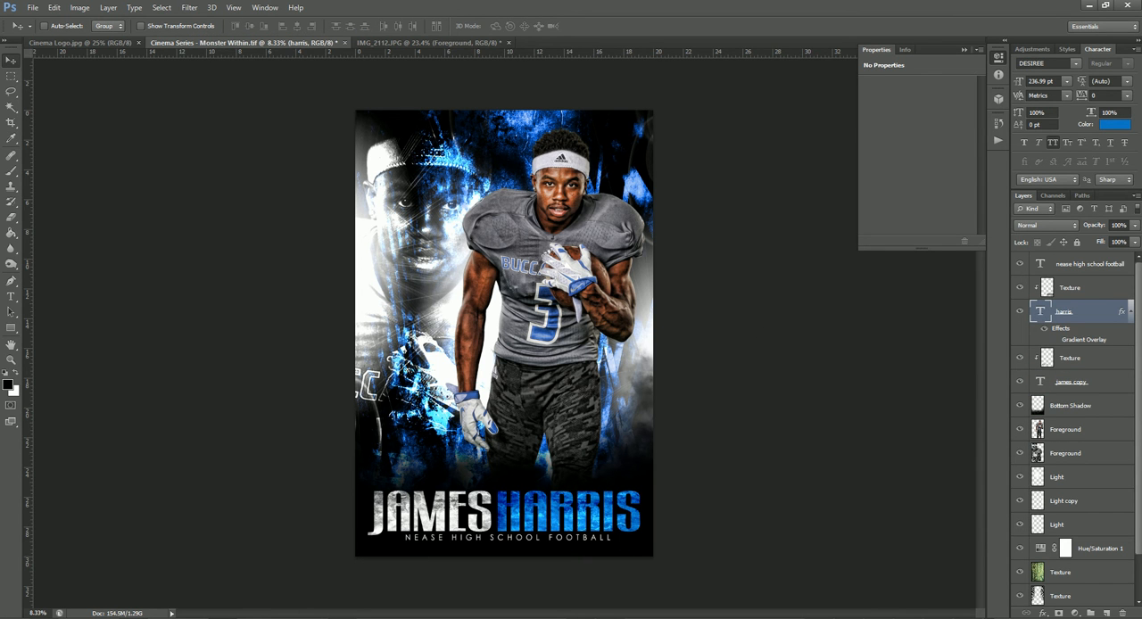
Replace the blue last-name text with the new player's last name and narrow it to fit inside the poster's edge
left_click(12, 297)
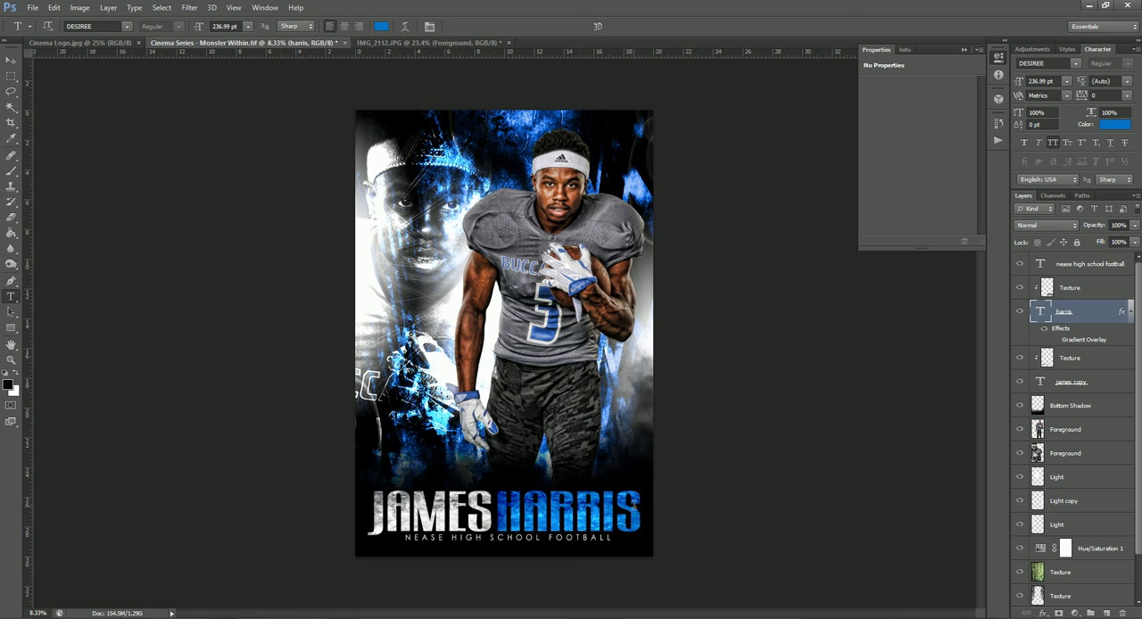
left_click_drag(640, 509, 513, 508)
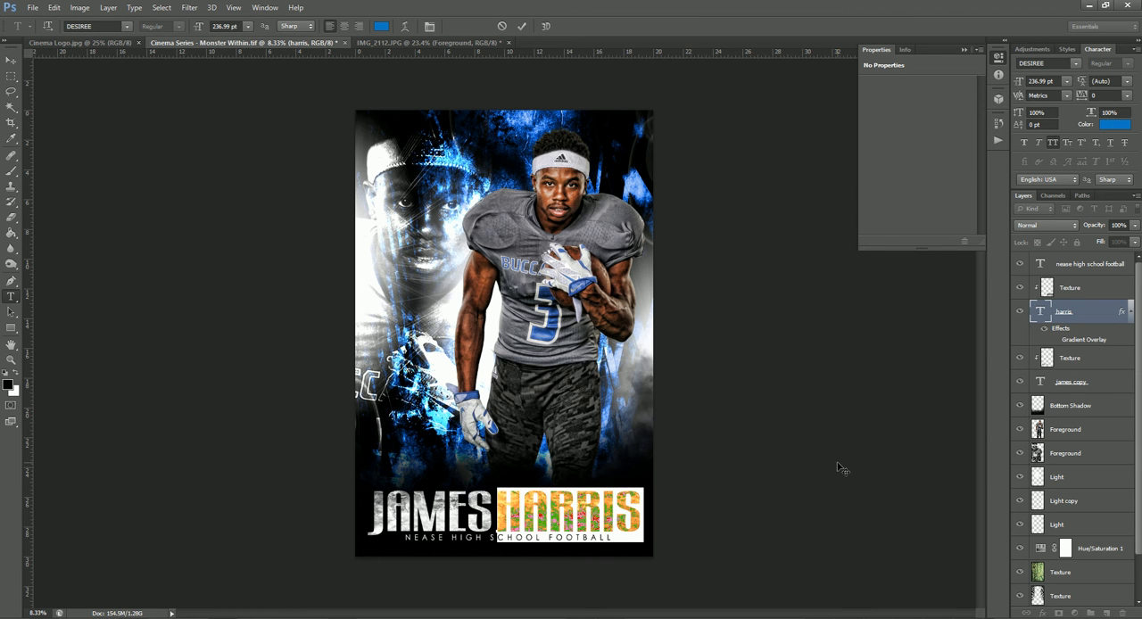
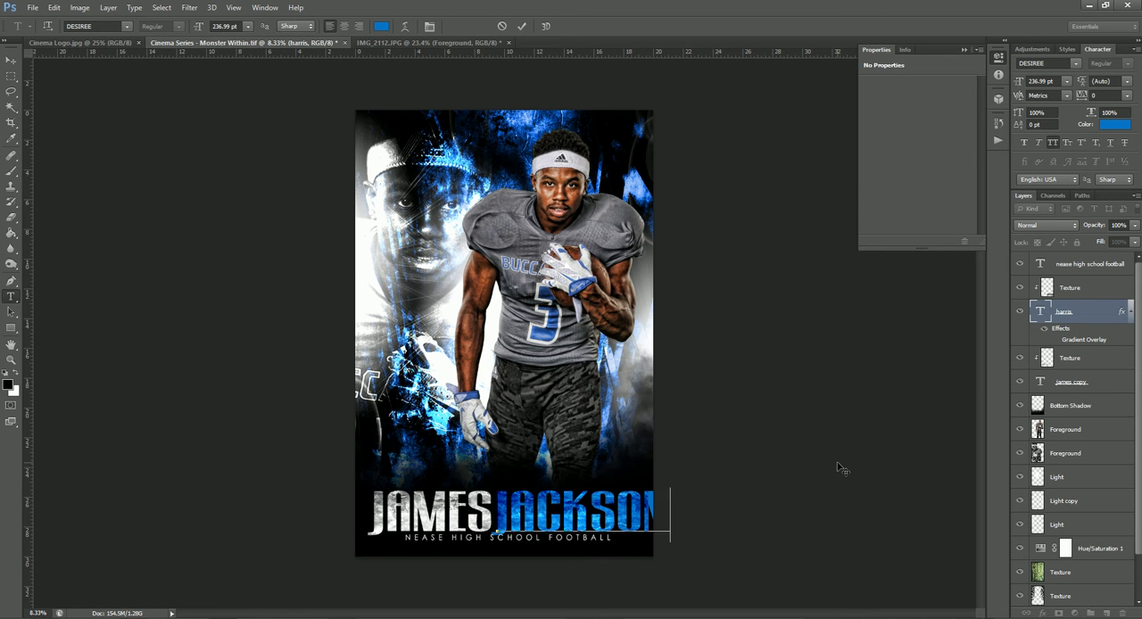
key("ctrl+Return")
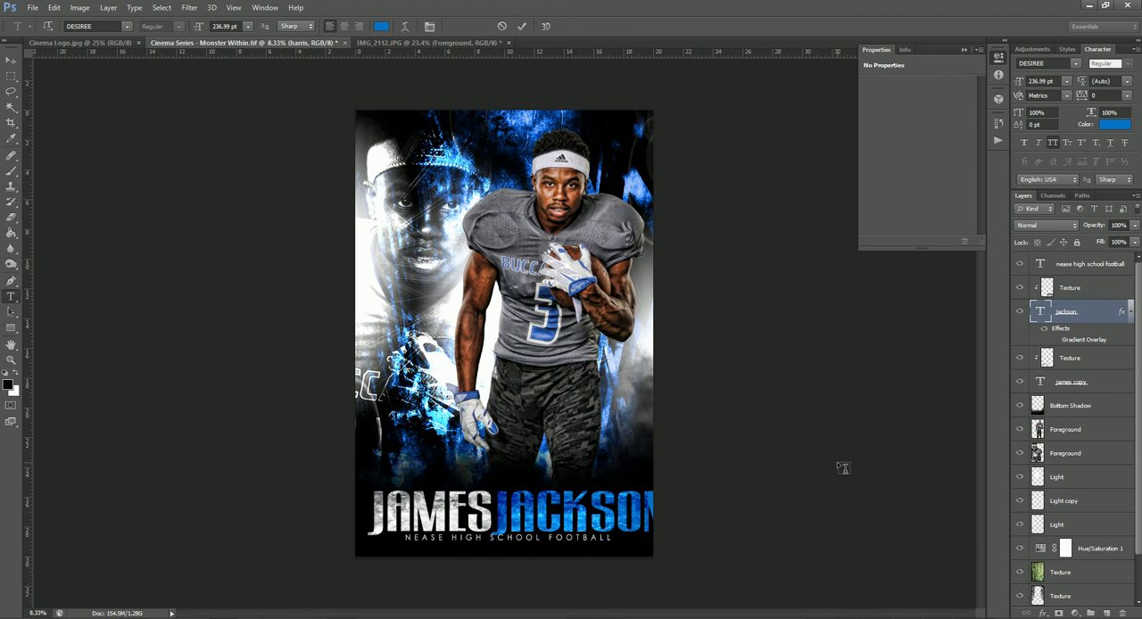
key("ctrl+t")
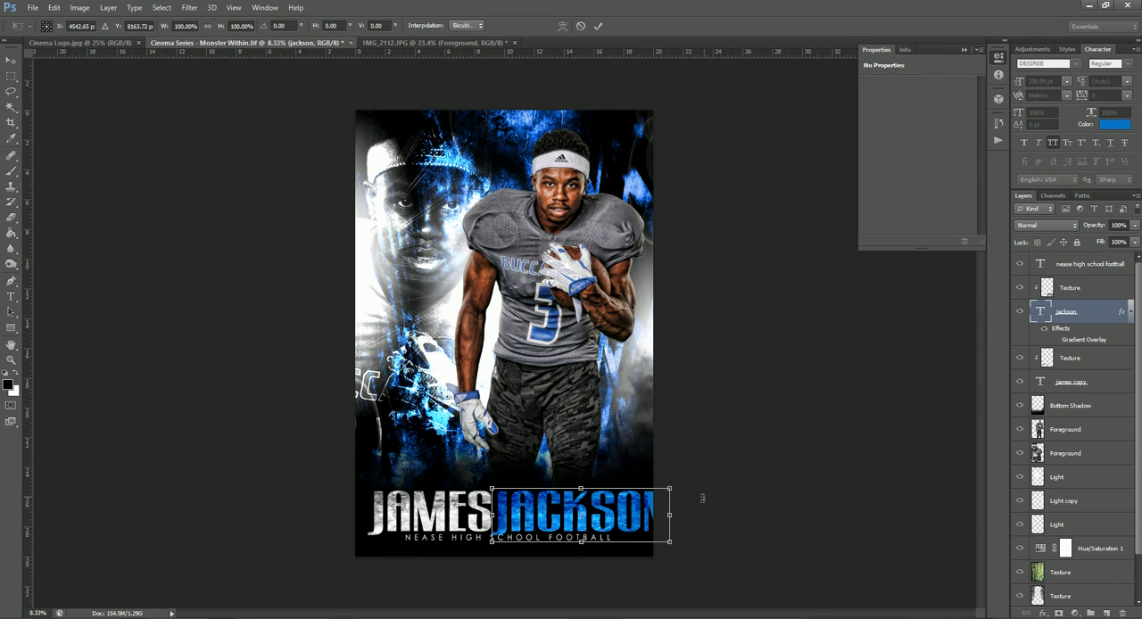
left_click_drag(670, 516, 645, 526)
key("Return")
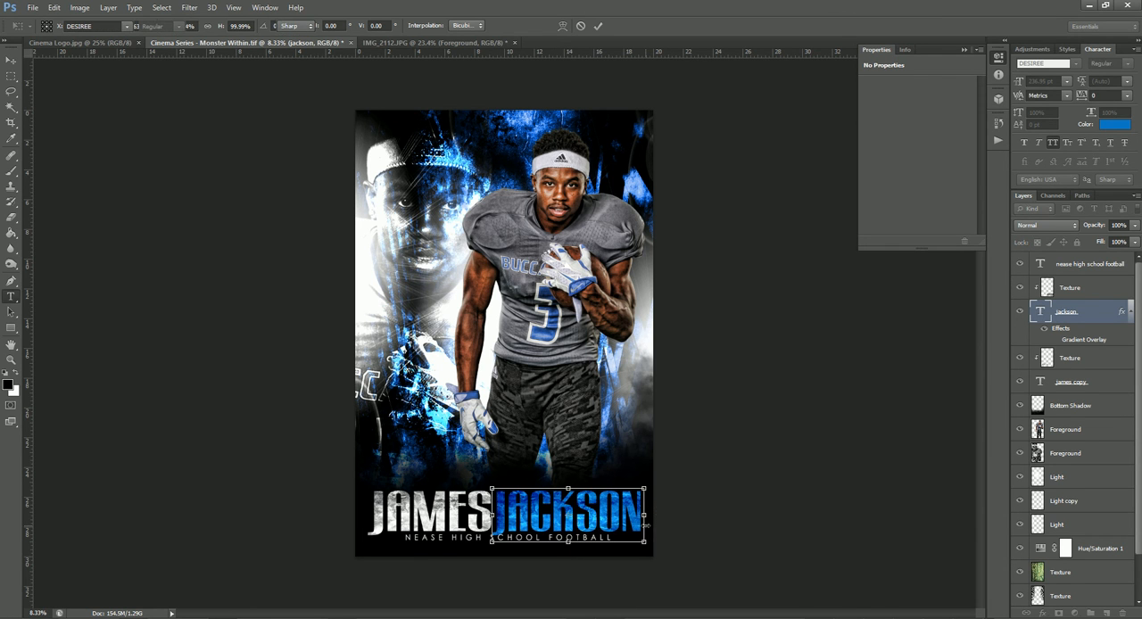
Replace the white first-name text with the new player's first name and narrow it to fit beside the last name
left_click_drag(493, 513, 347, 508)
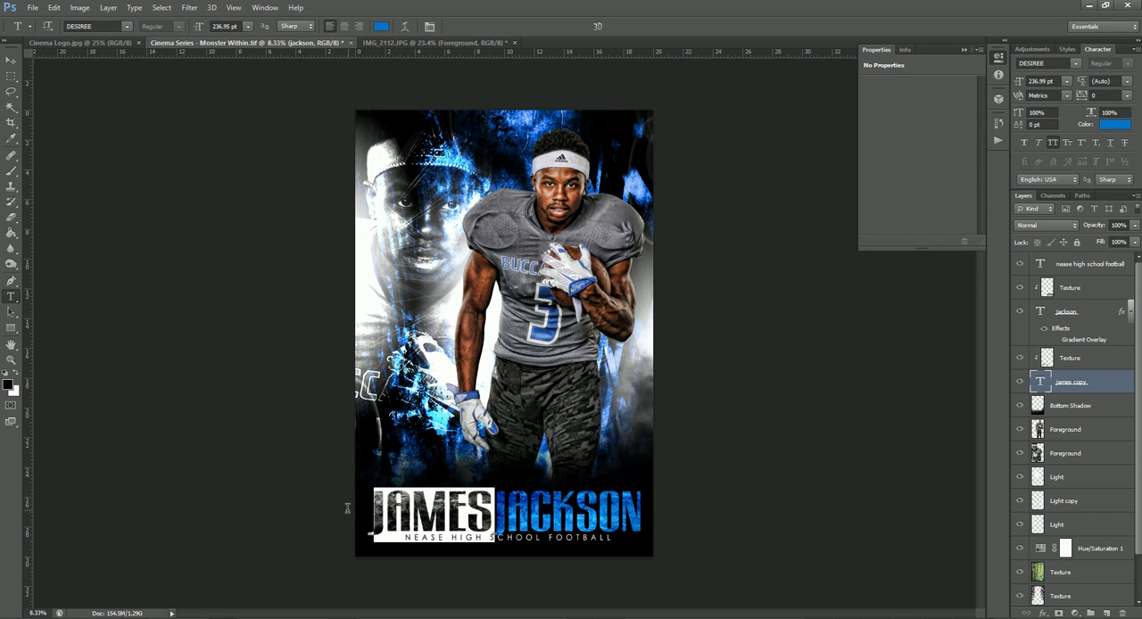
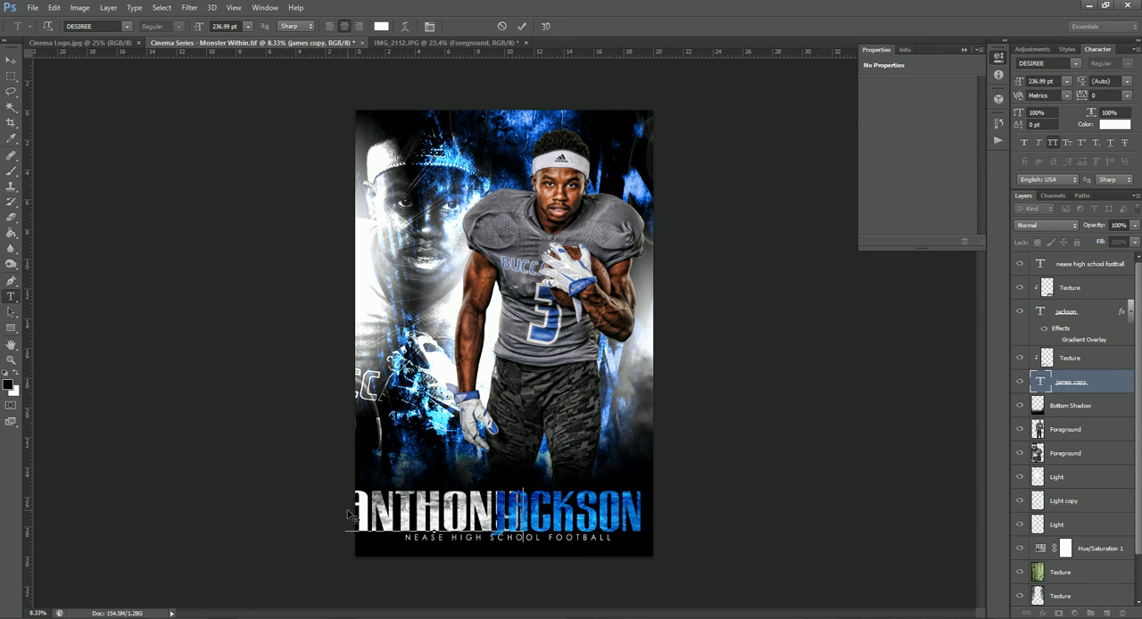
key("ctrl+Return")
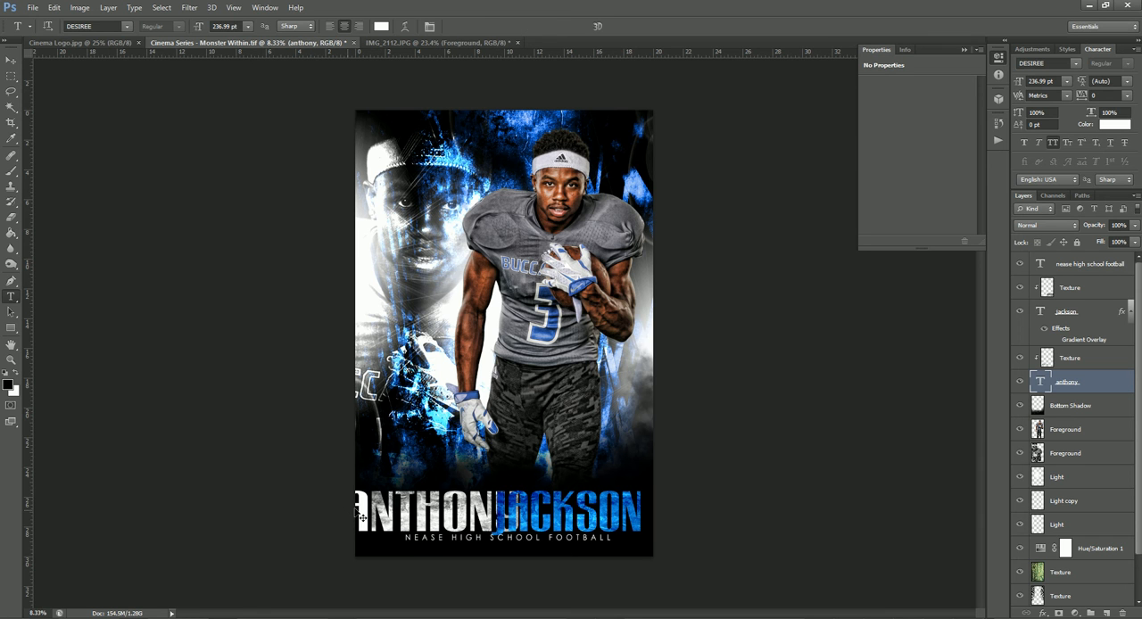
key("ctrl+t")
left_click_drag(342, 515, 371, 515)
left_click_drag(523, 515, 495, 515)
key("Return")
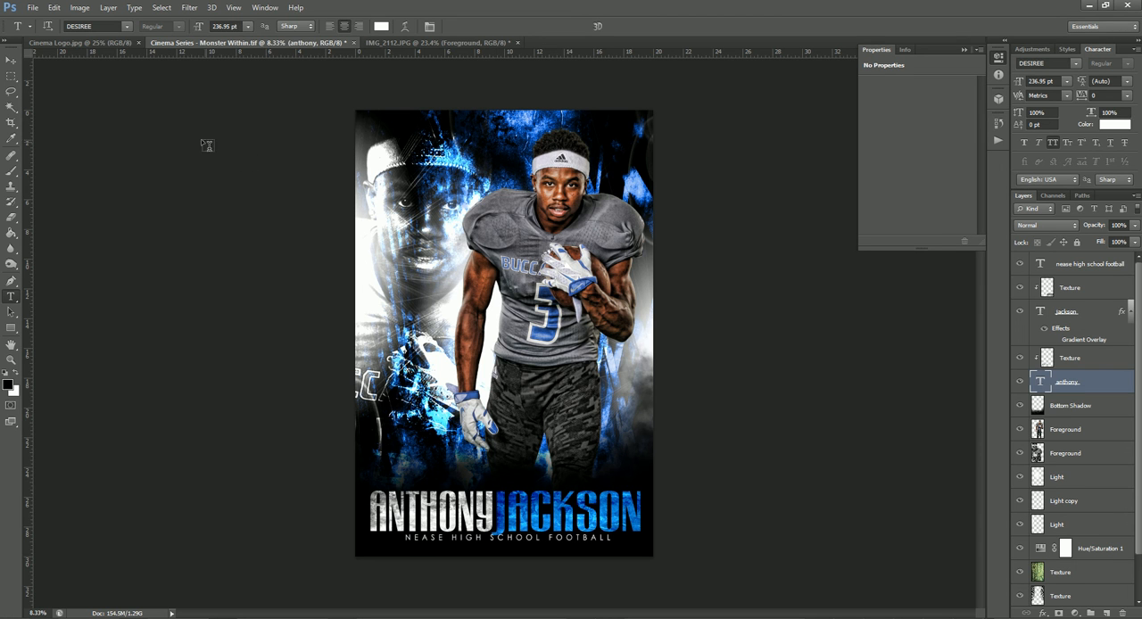
View the Cinema Logo.jpg document with the adjustment properties collapsed
left_click(82, 43)
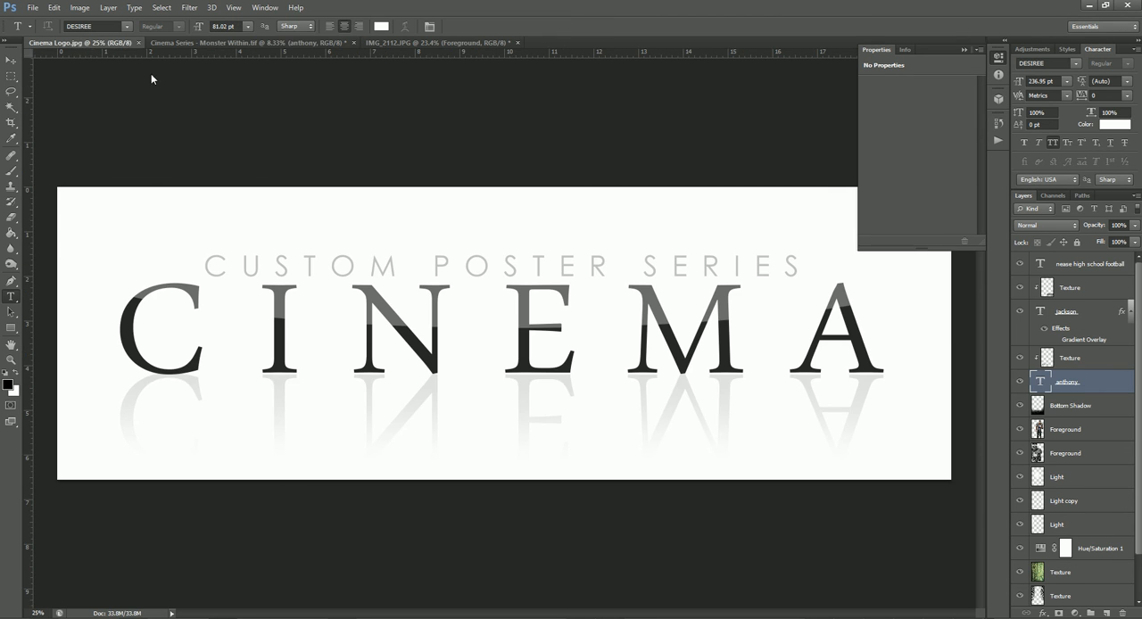
left_click(967, 51)
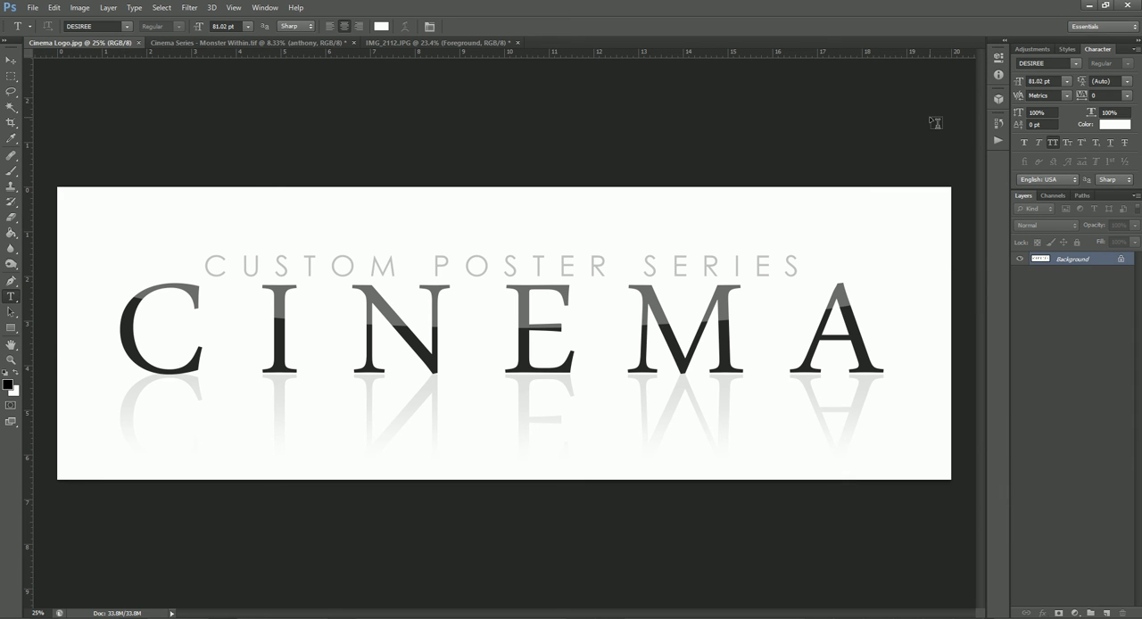